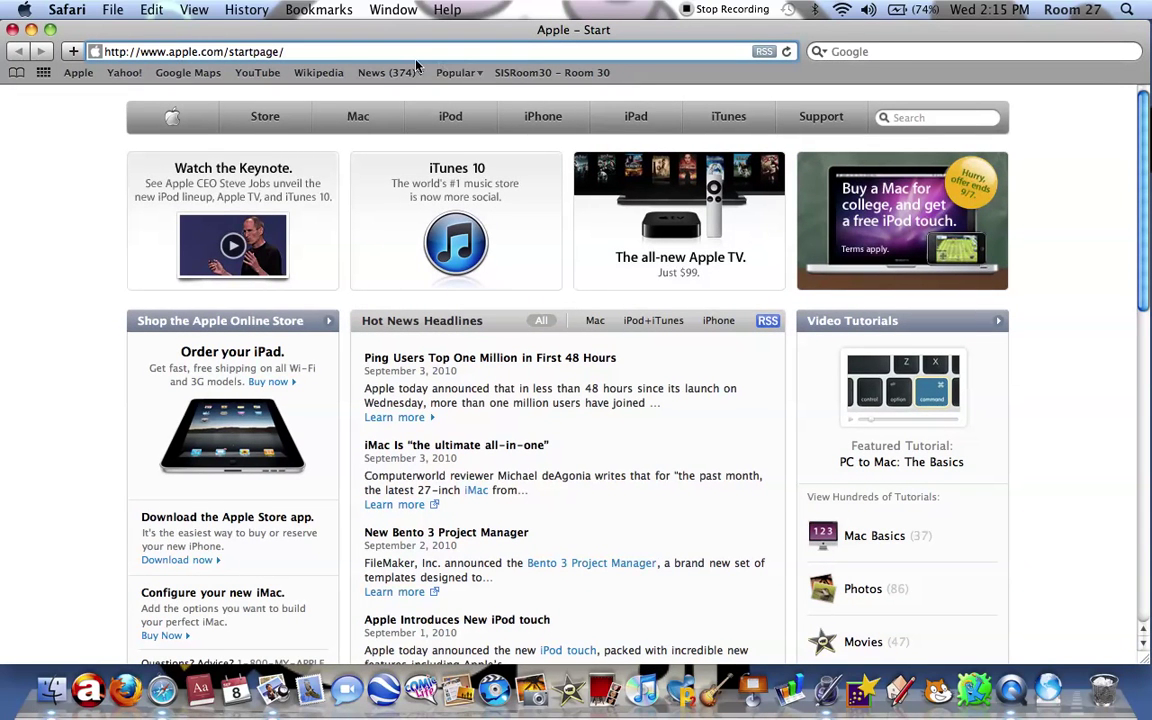
pyautogui.click(411, 57)
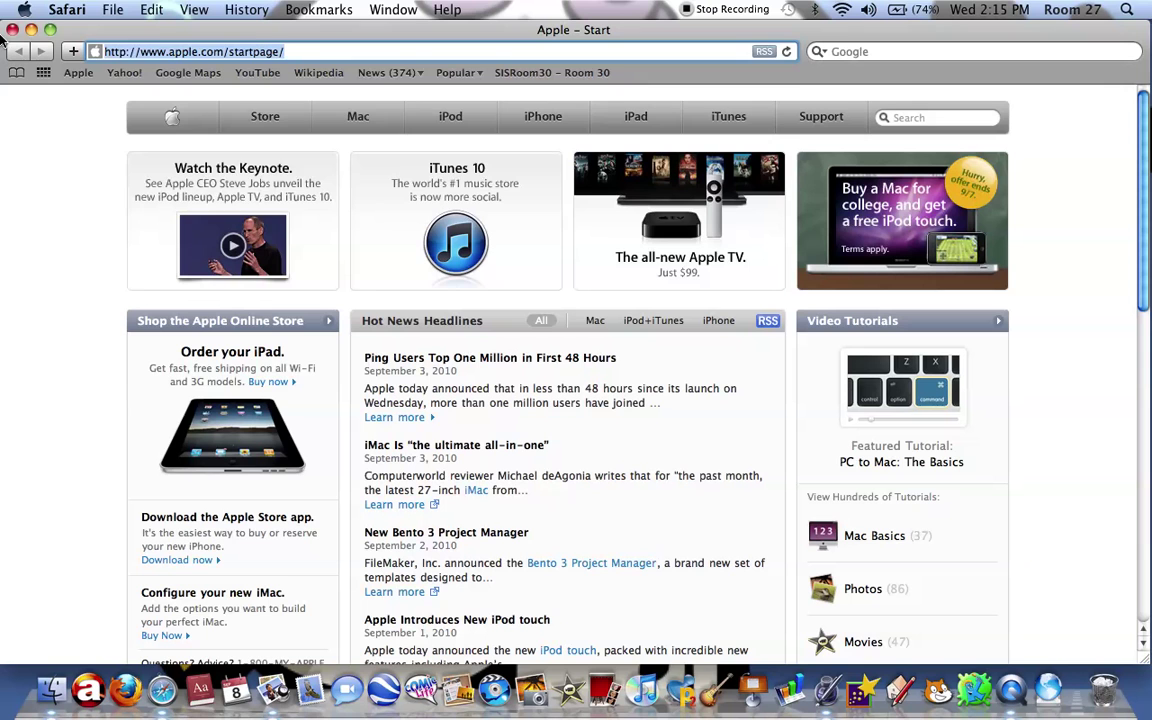
pyautogui.write('www.')
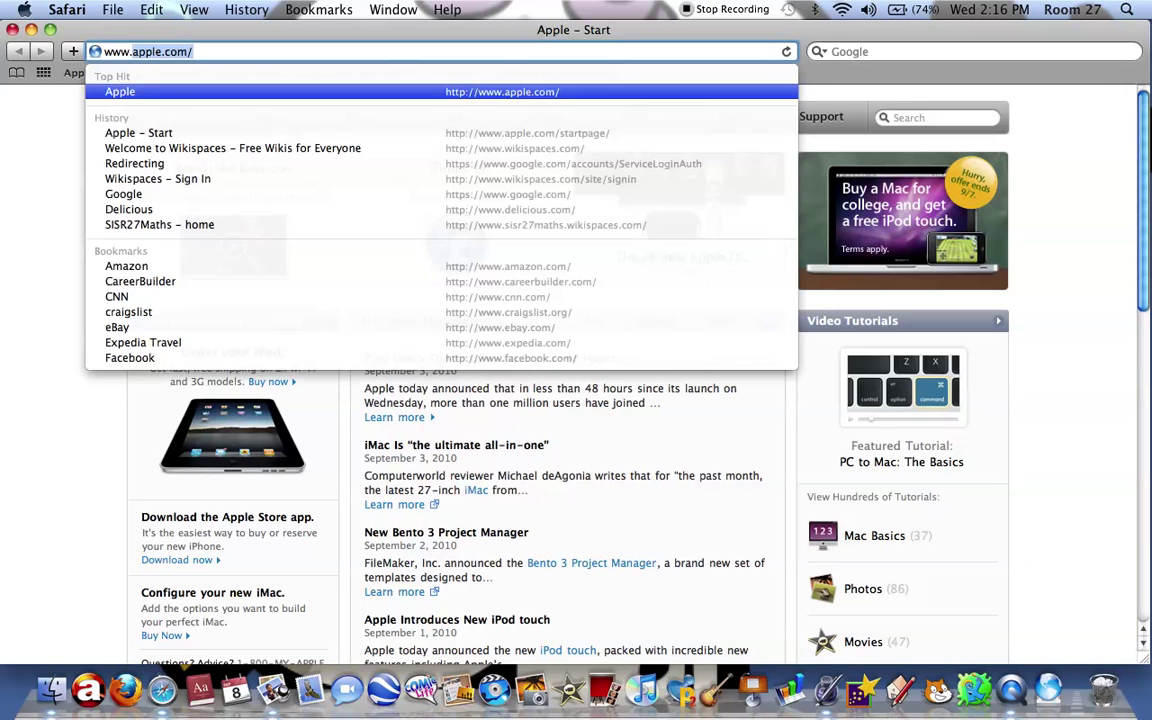
pyautogui.write('imagechef.com')
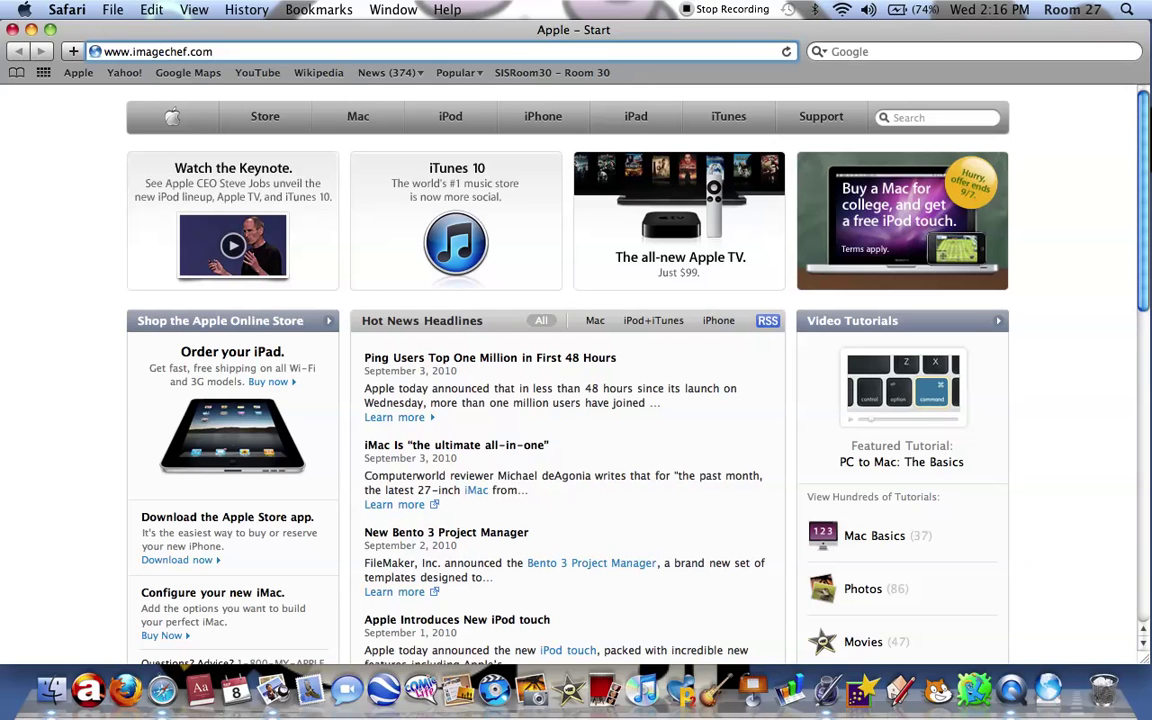
# - Load imagechef.com and open the Word Mosaic maker from the templates
pyautogui.press('Return')
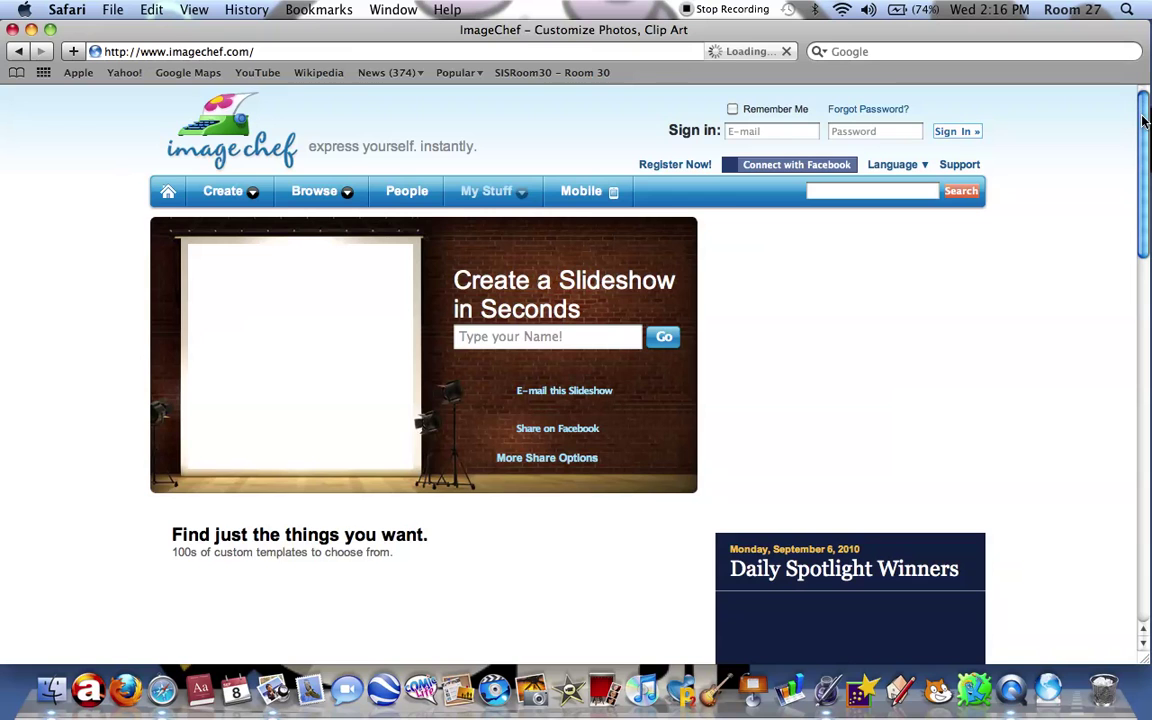
pyautogui.scroll(-4, 1147, 224)
pyautogui.scroll(-3, 1145, 218)
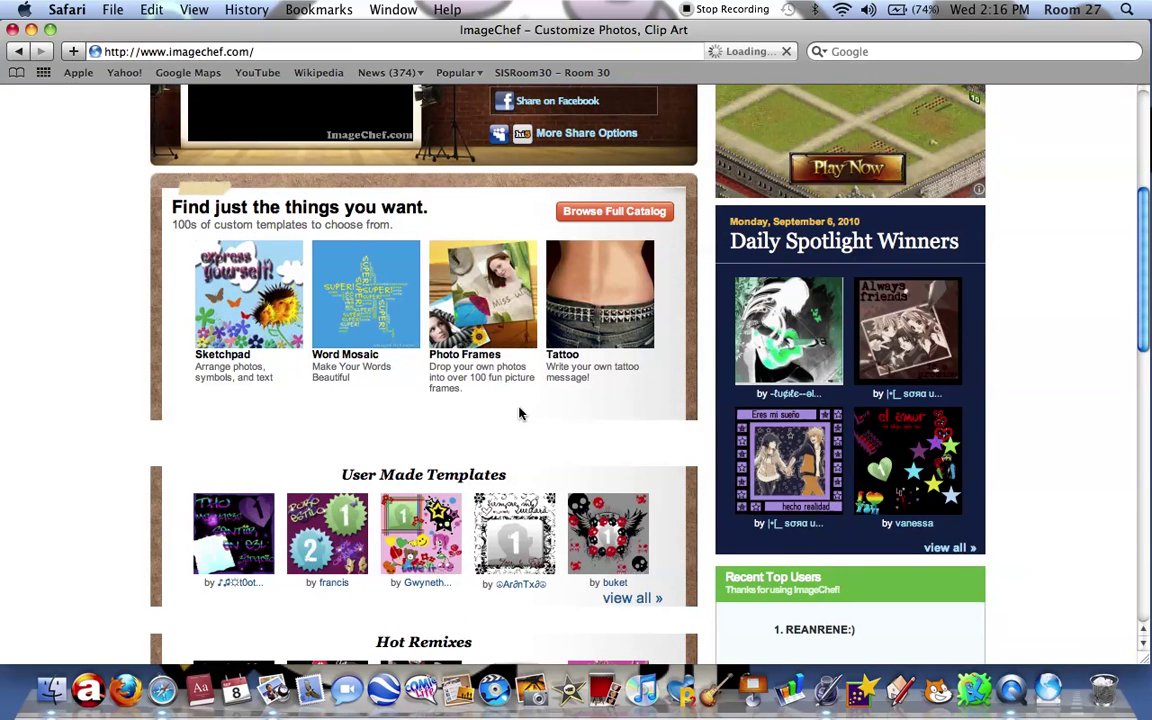
pyautogui.click(366, 355)
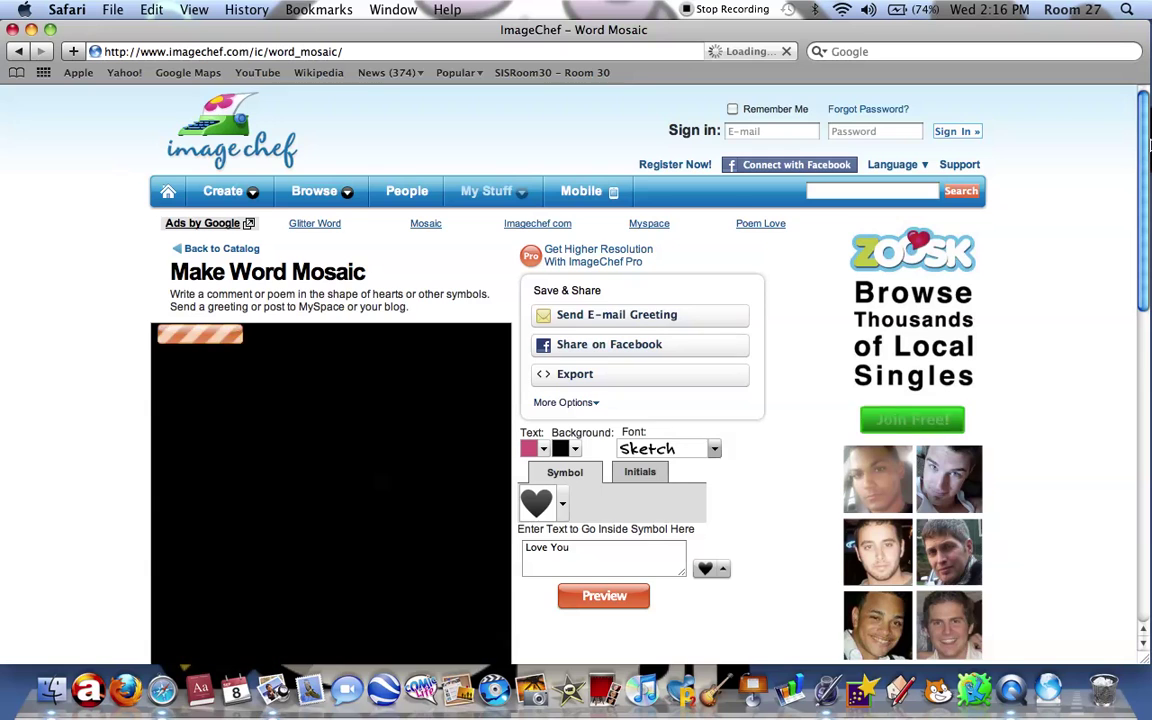
# - Set the mosaic text colour to purple and background to white, keeping the Sketch font
pyautogui.moveTo(1146, 145); pyautogui.dragTo(1141, 208)
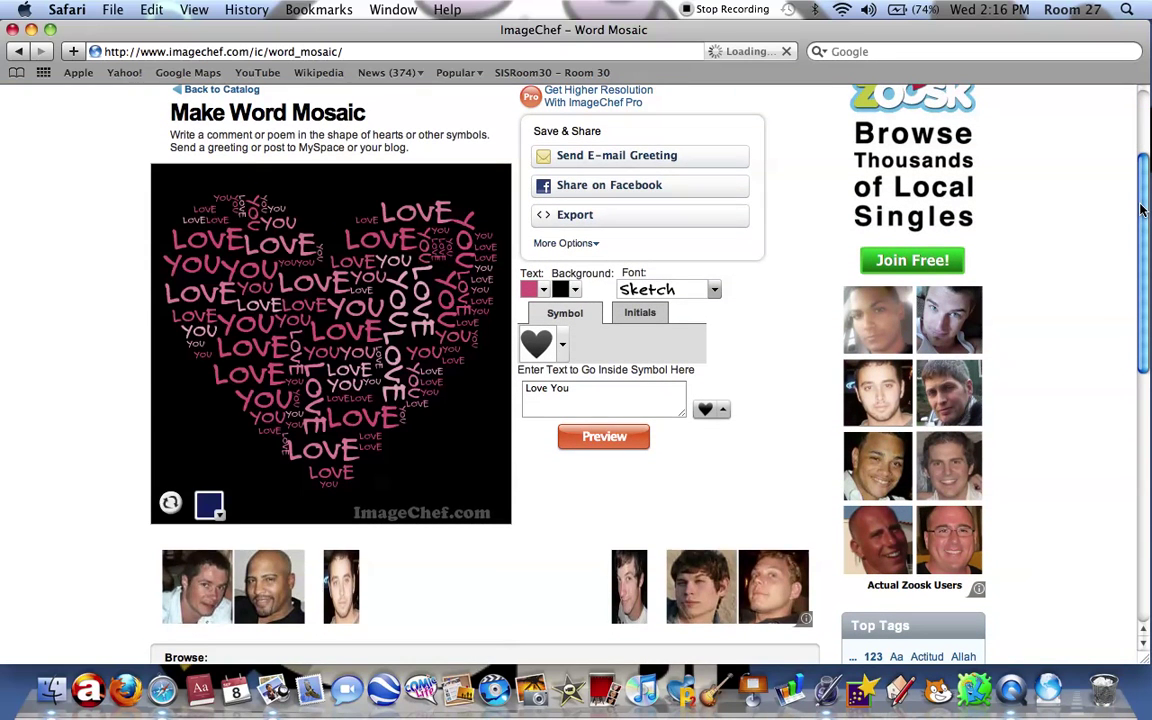
pyautogui.click(544, 290)
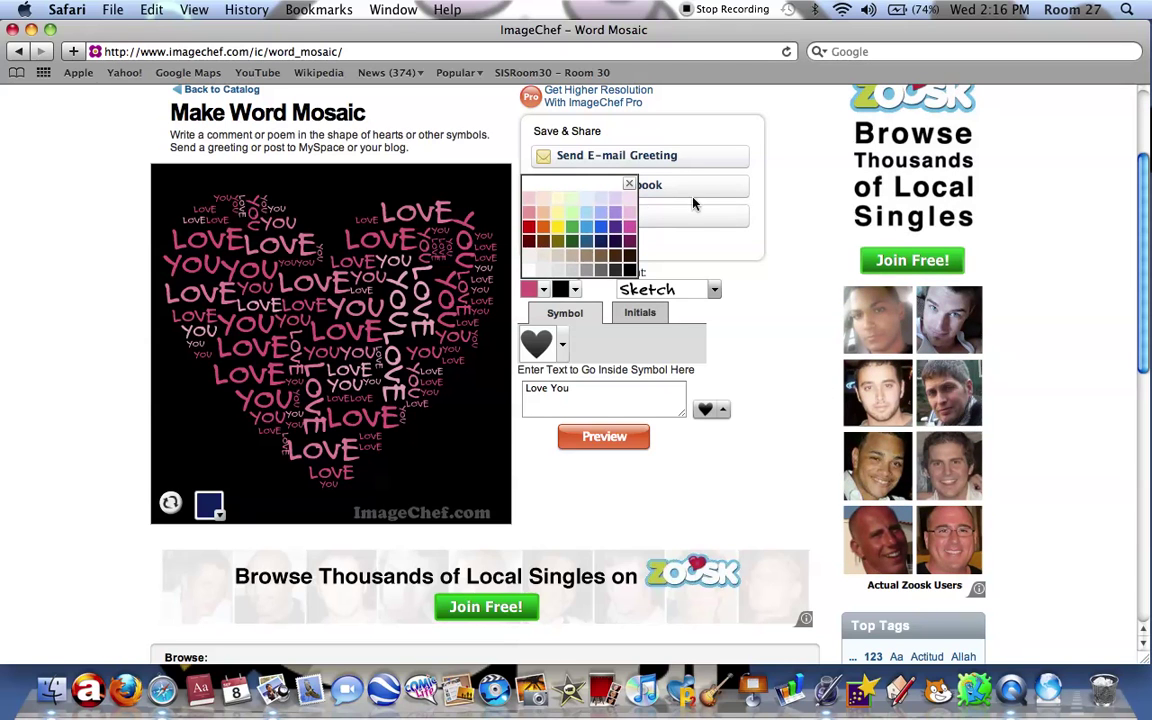
pyautogui.click(612, 230)
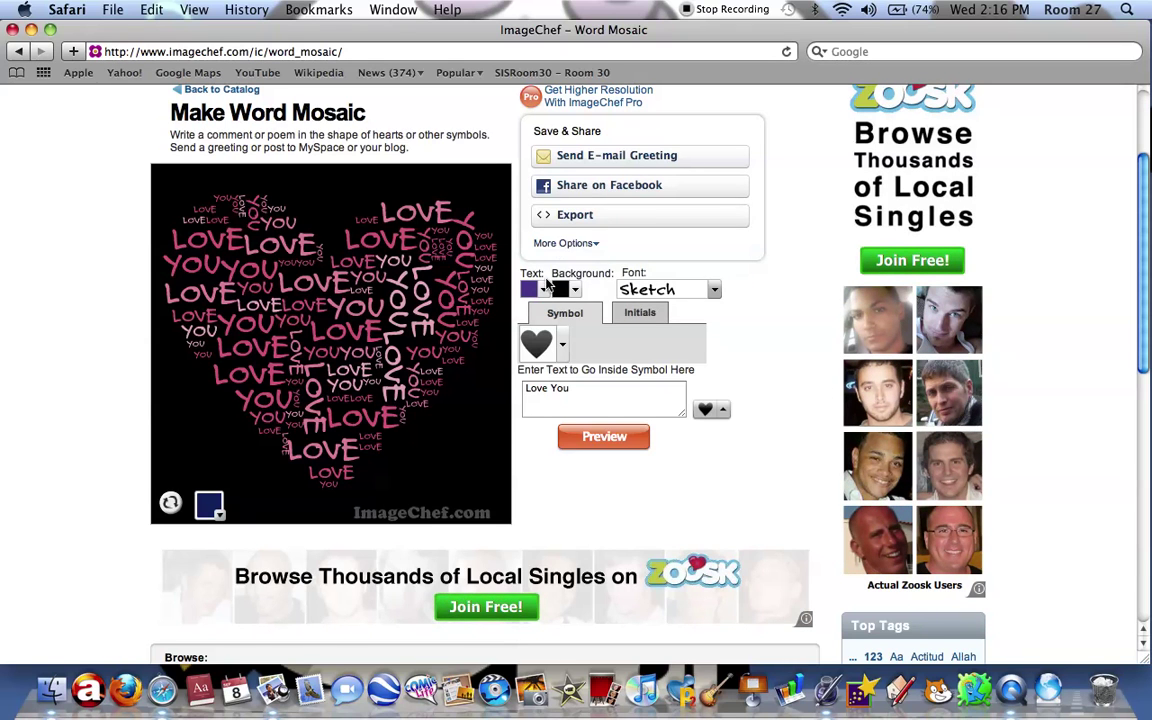
pyautogui.click(575, 290)
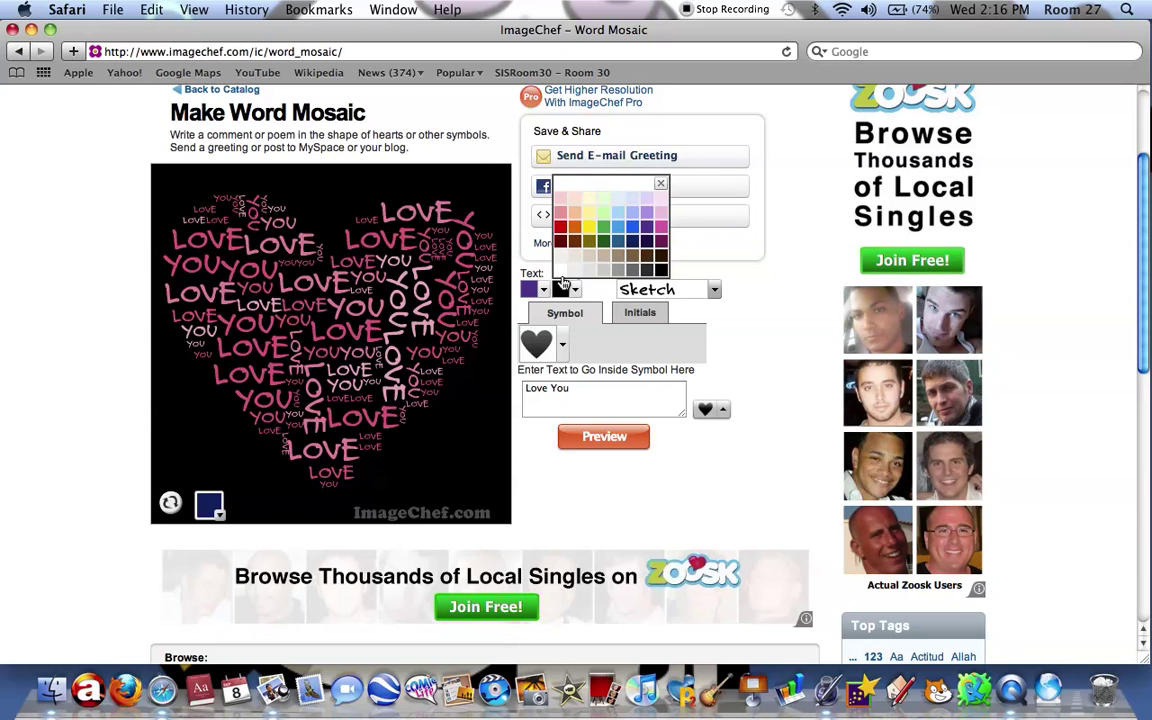
pyautogui.click(561, 267)
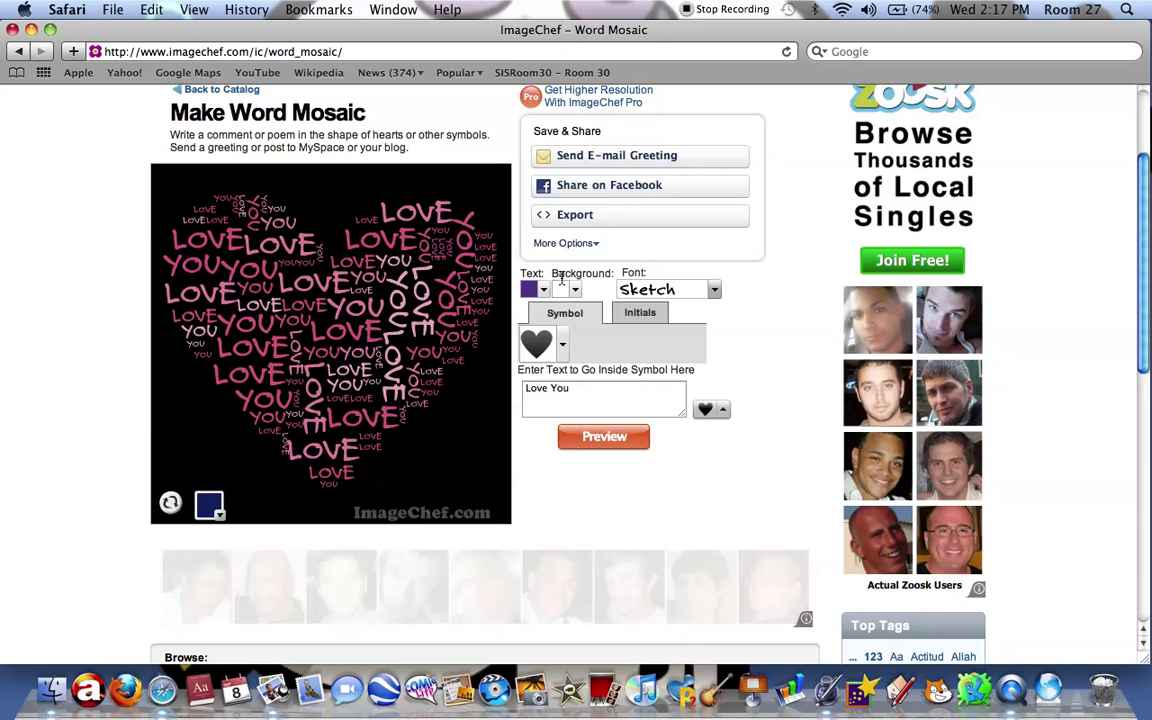
pyautogui.click(697, 294)
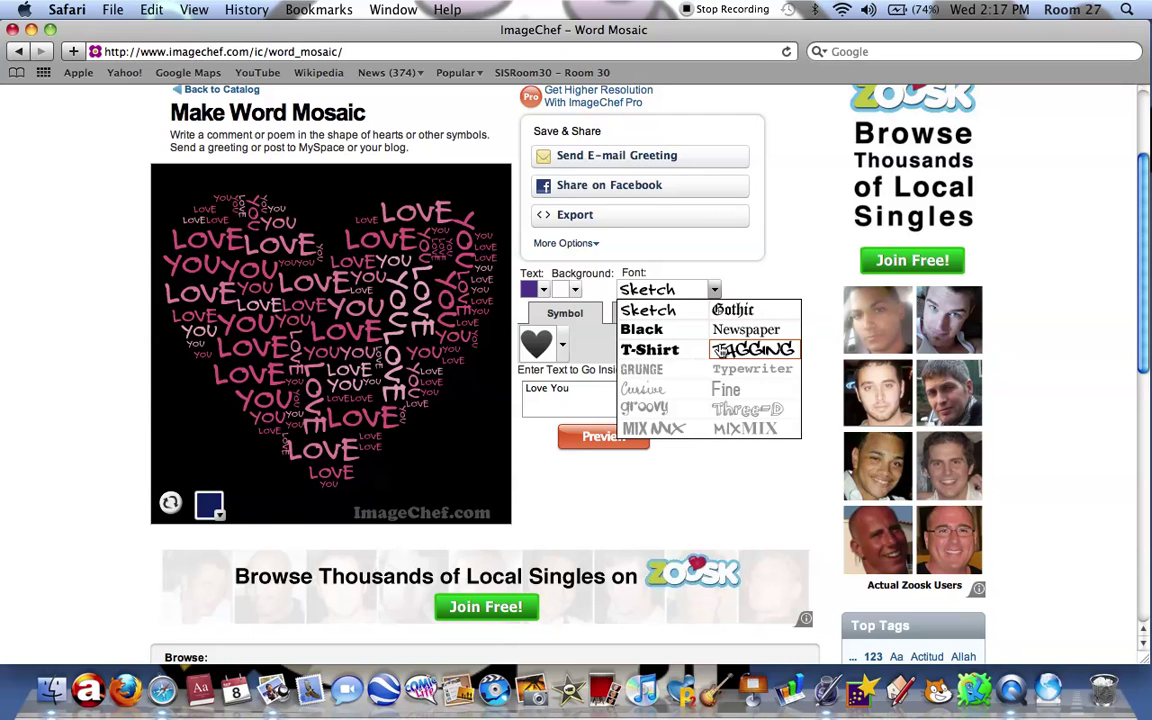
pyautogui.click(648, 311)
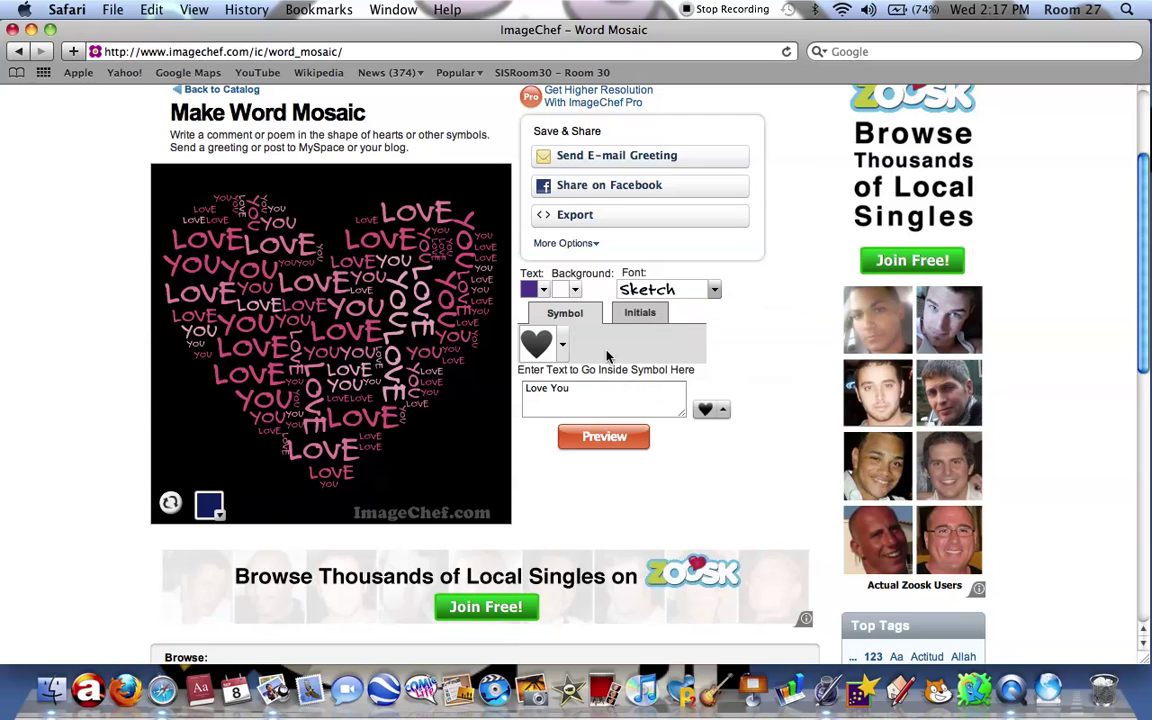
pyautogui.click(564, 346)
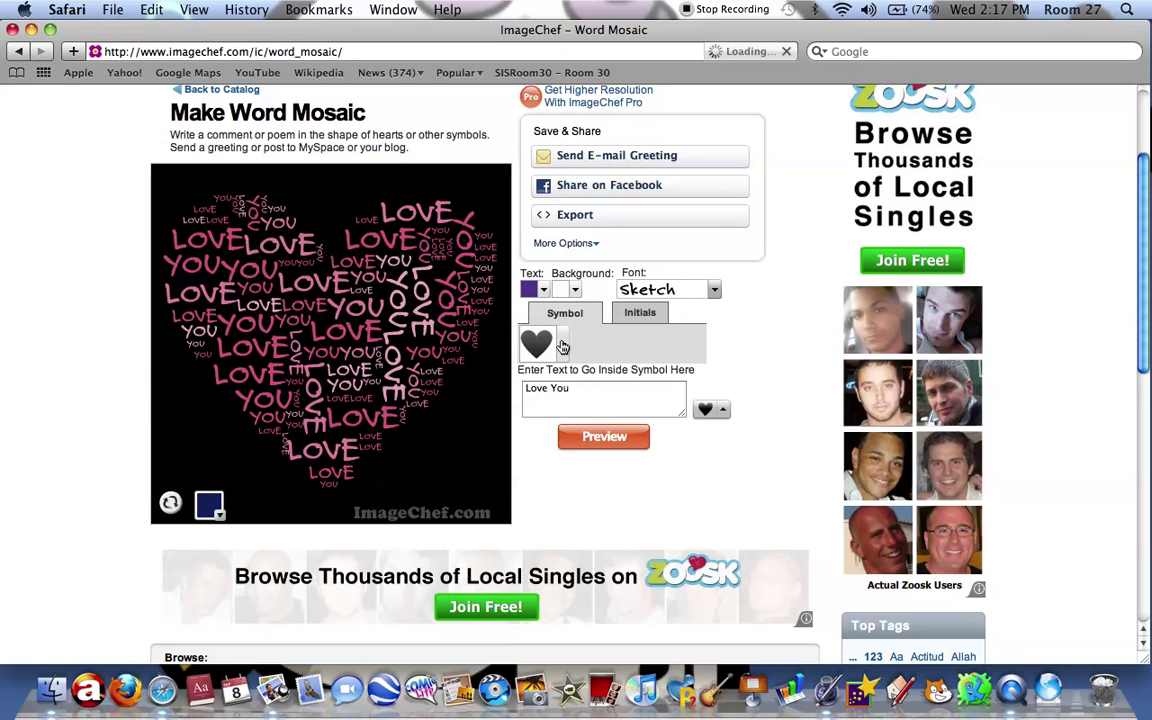
# - Choose the star shape and change the mosaic text to 'Star!<heart>'
pyautogui.click(563, 348)
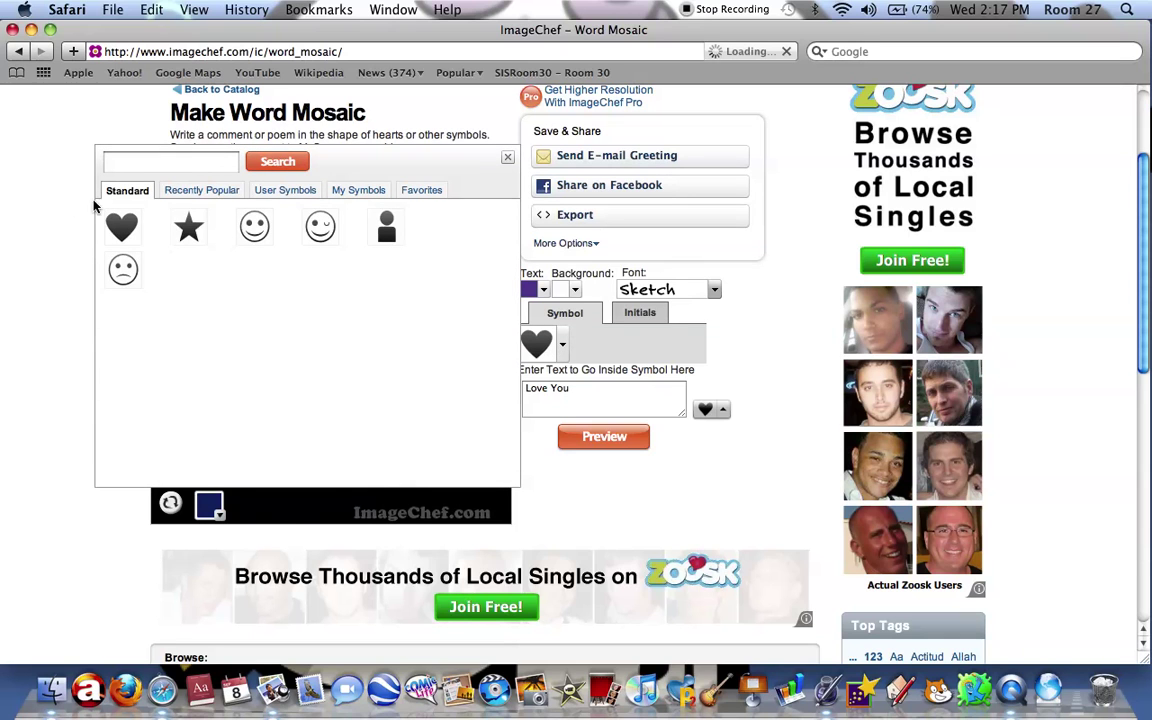
pyautogui.click(187, 224)
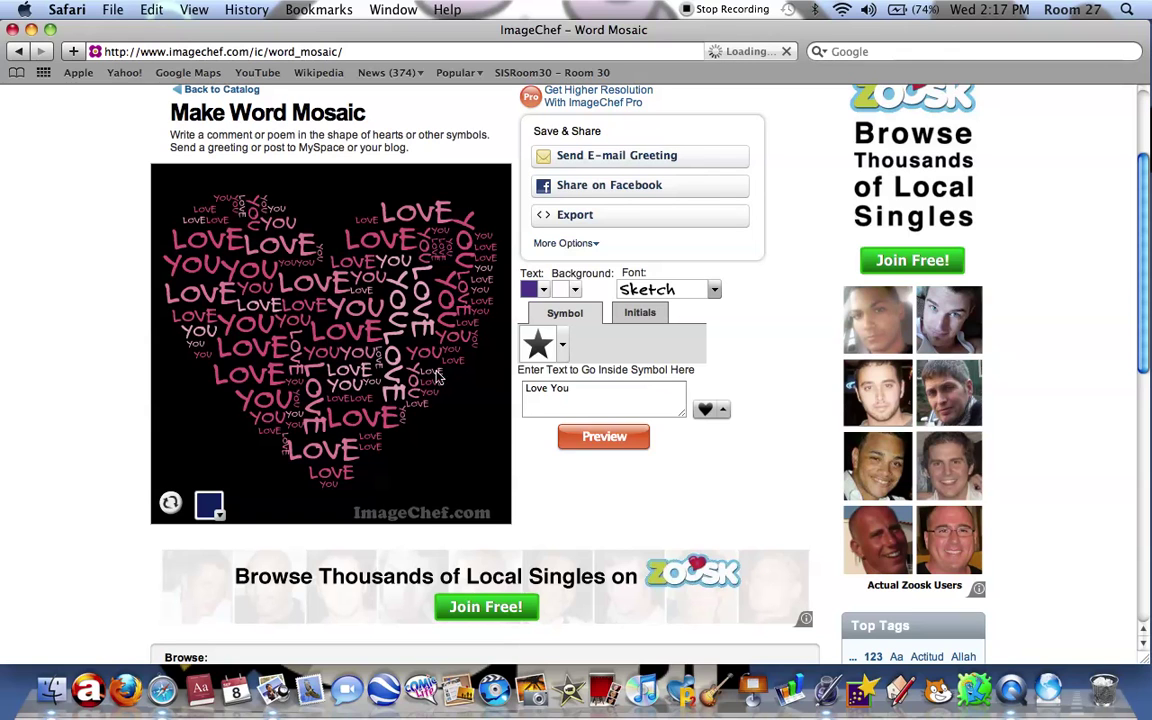
pyautogui.click(598, 400)
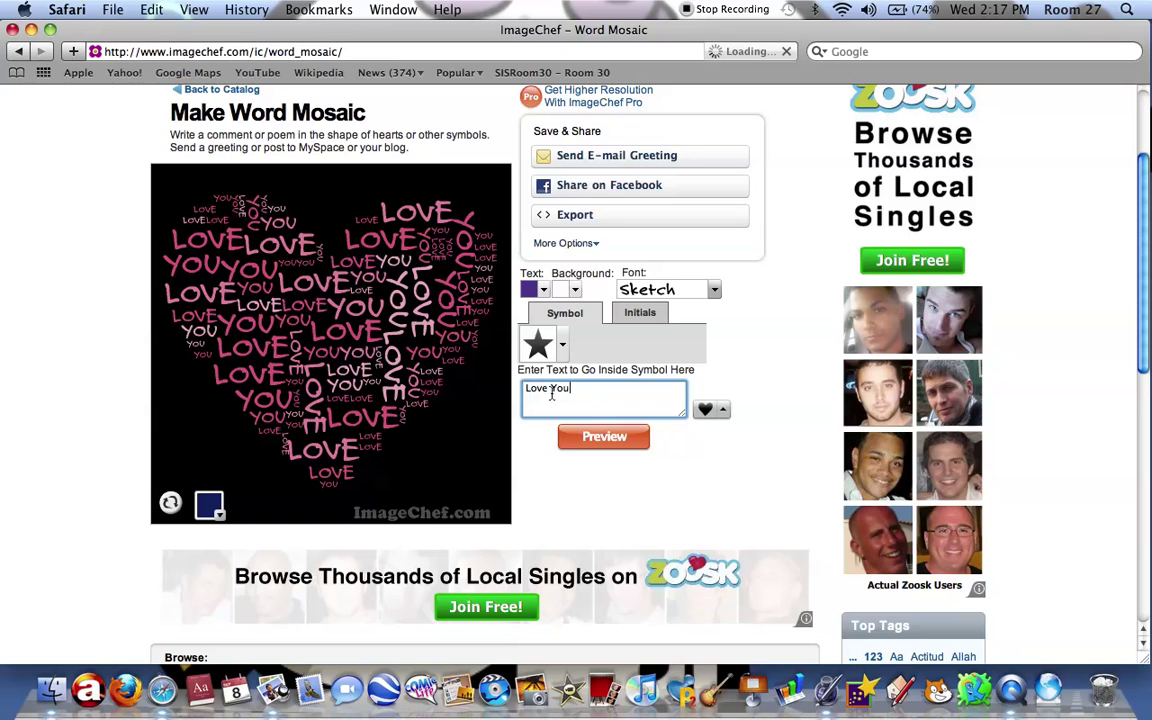
pyautogui.write('Star!')
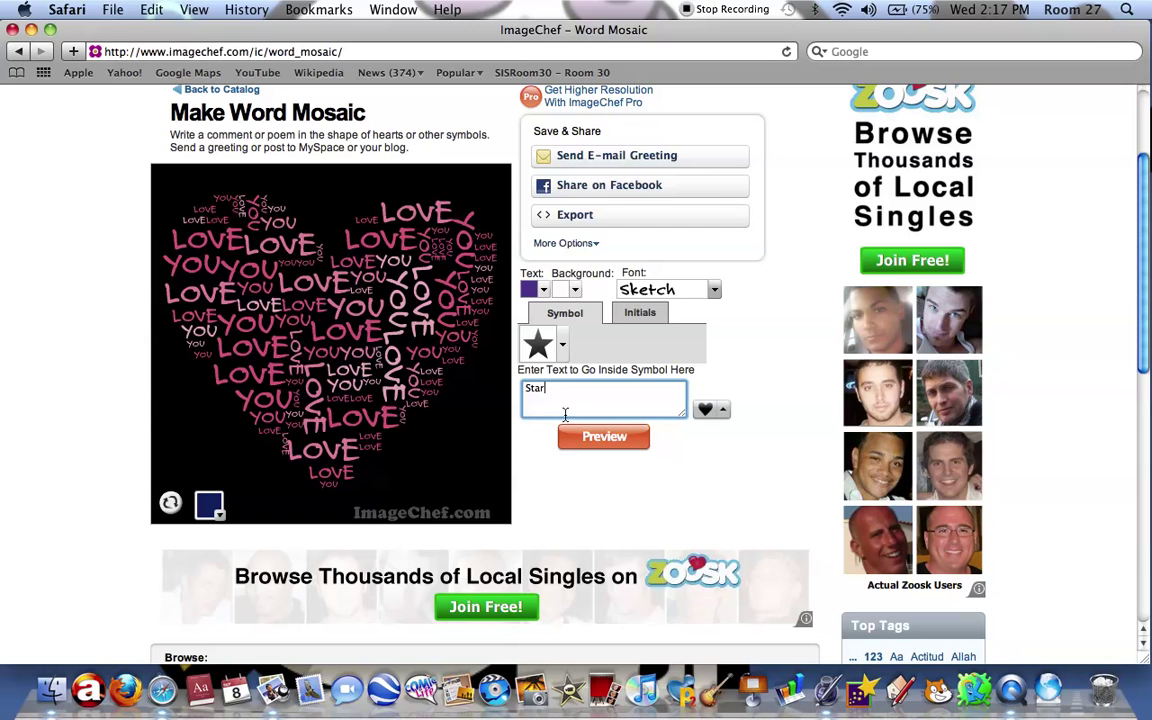
pyautogui.click(724, 409)
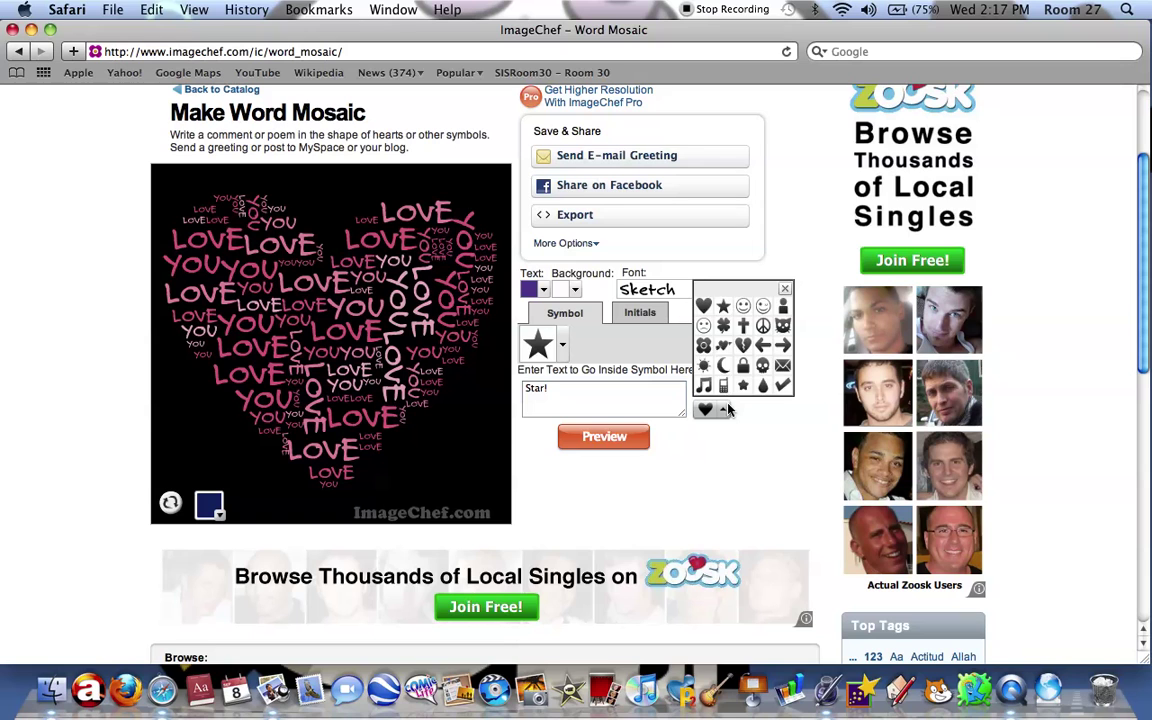
pyautogui.click(726, 409)
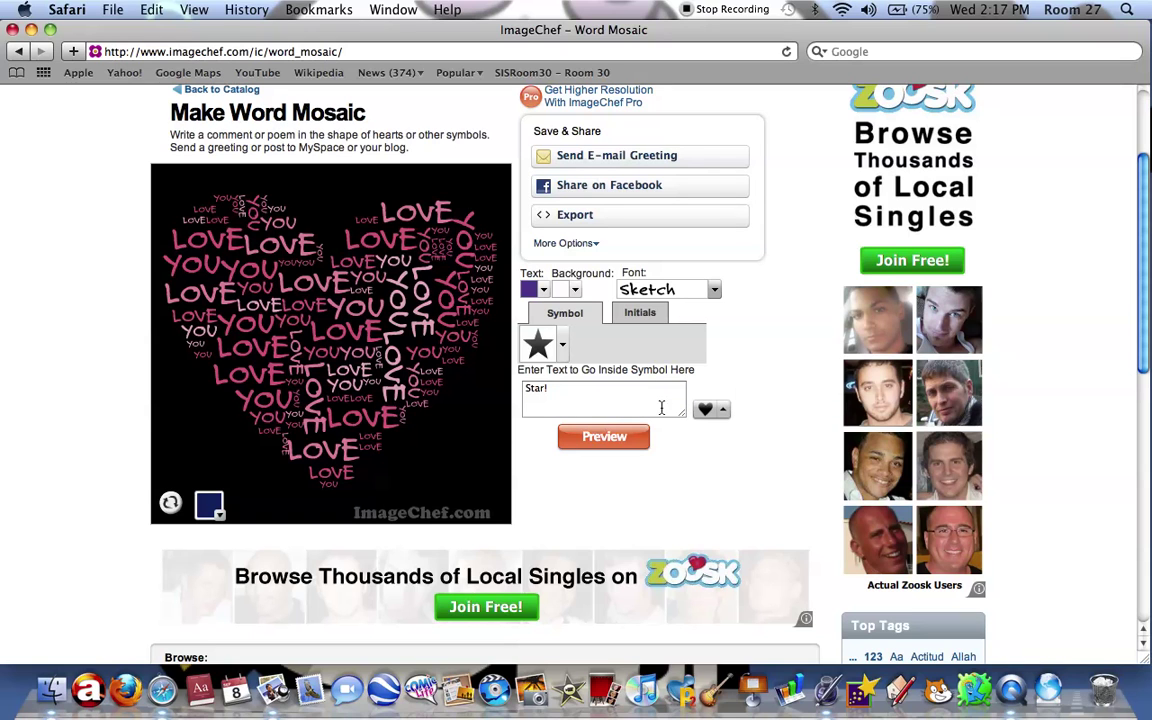
pyautogui.click(722, 409)
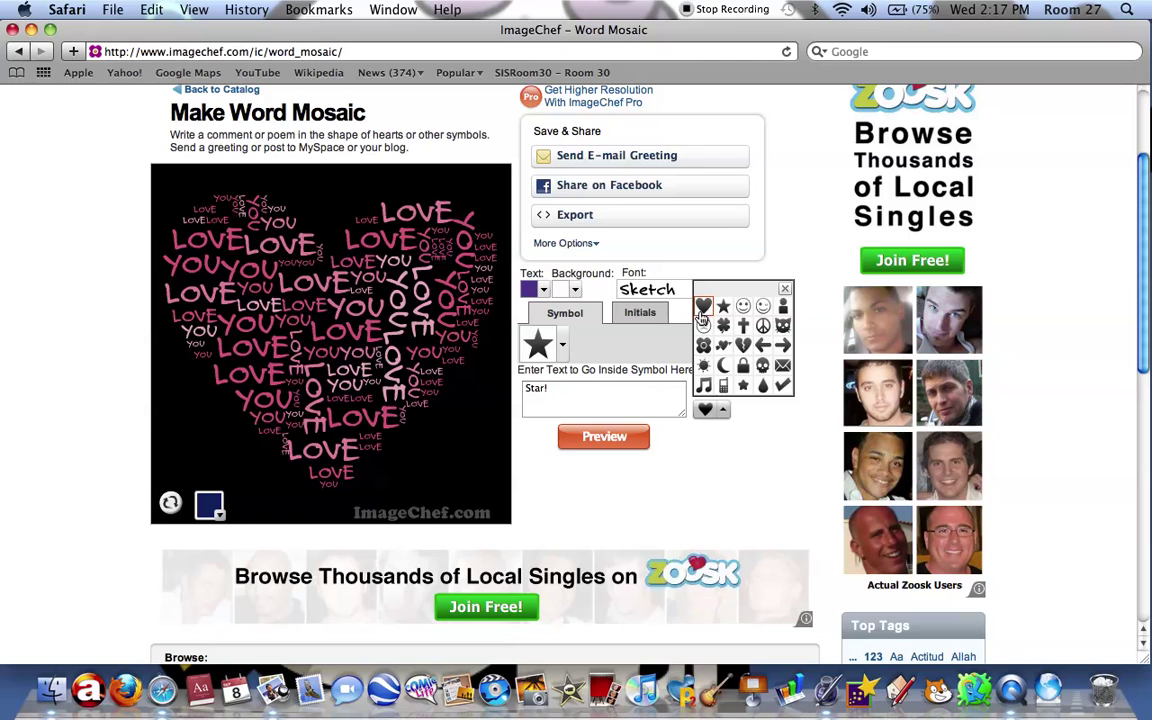
pyautogui.click(703, 310)
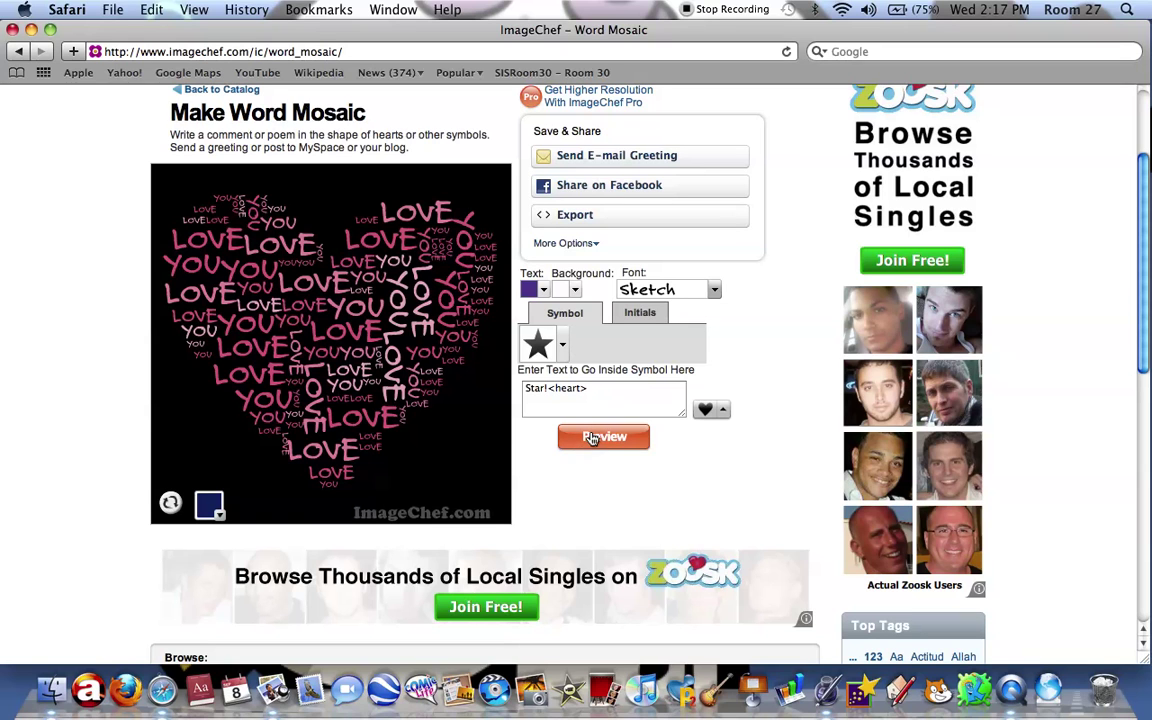
# - Generate the star mosaic and choose black as the individual word colour
pyautogui.click(595, 448)
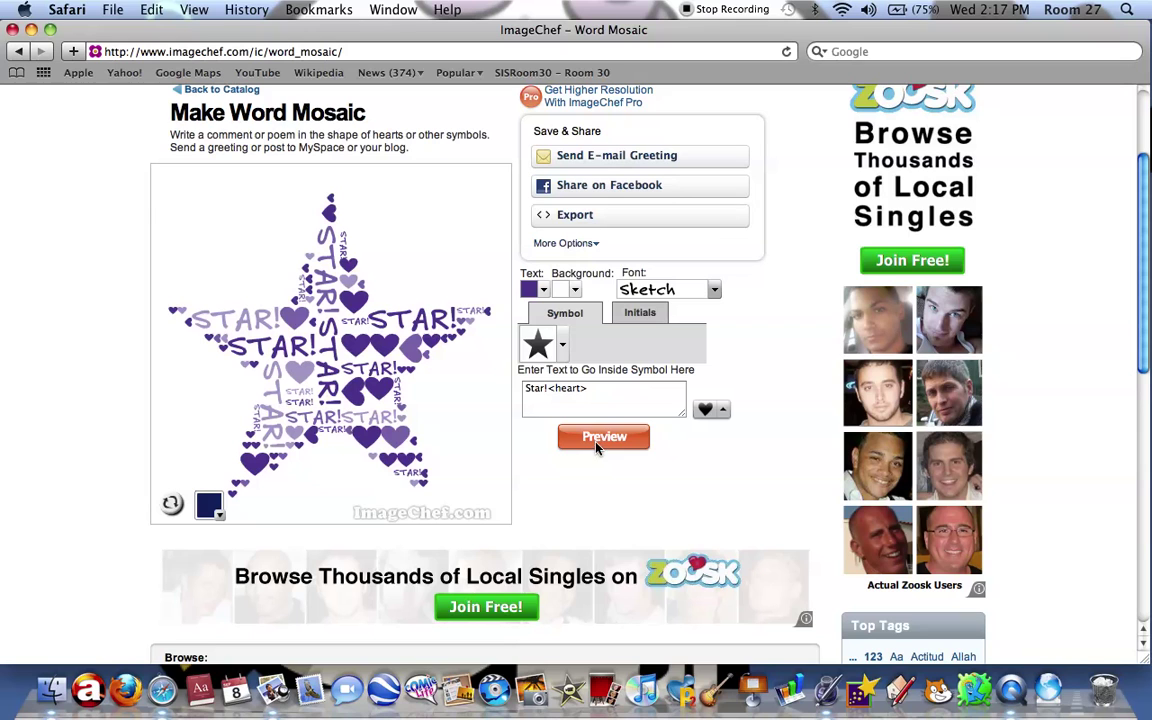
pyautogui.click(206, 506)
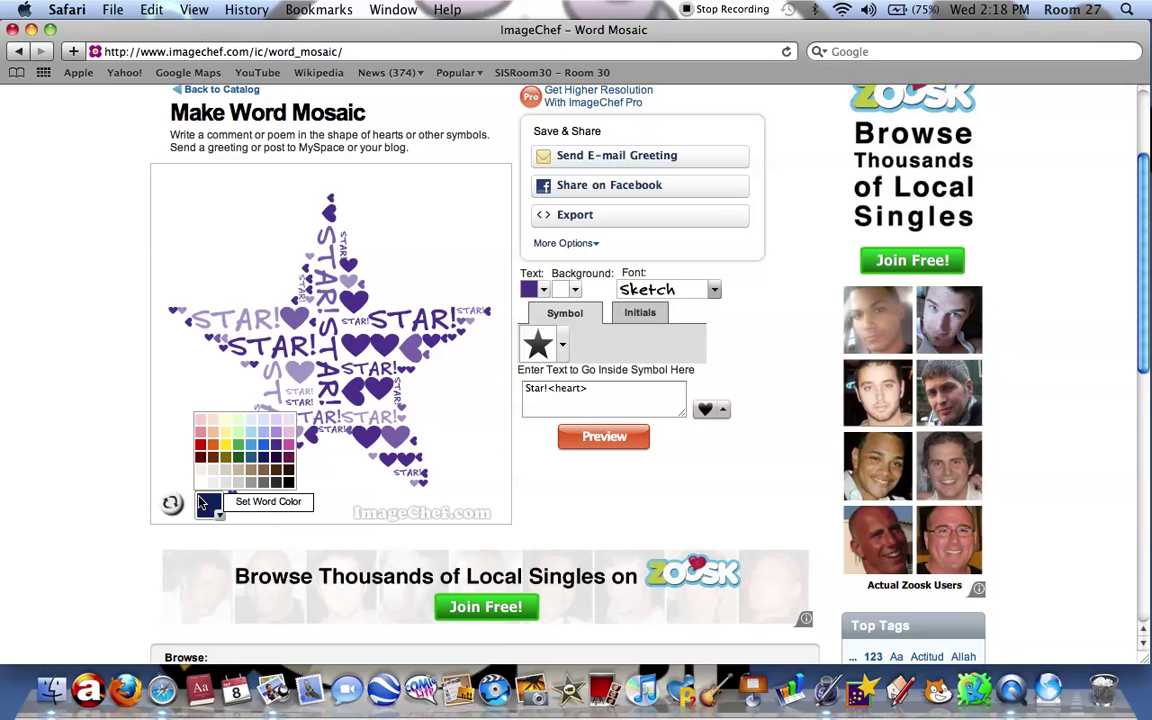
pyautogui.click(274, 476)
# - Turn the centre, lower-right and arm STAR! words, lower-left hearts and top heart black
pyautogui.click(325, 340)
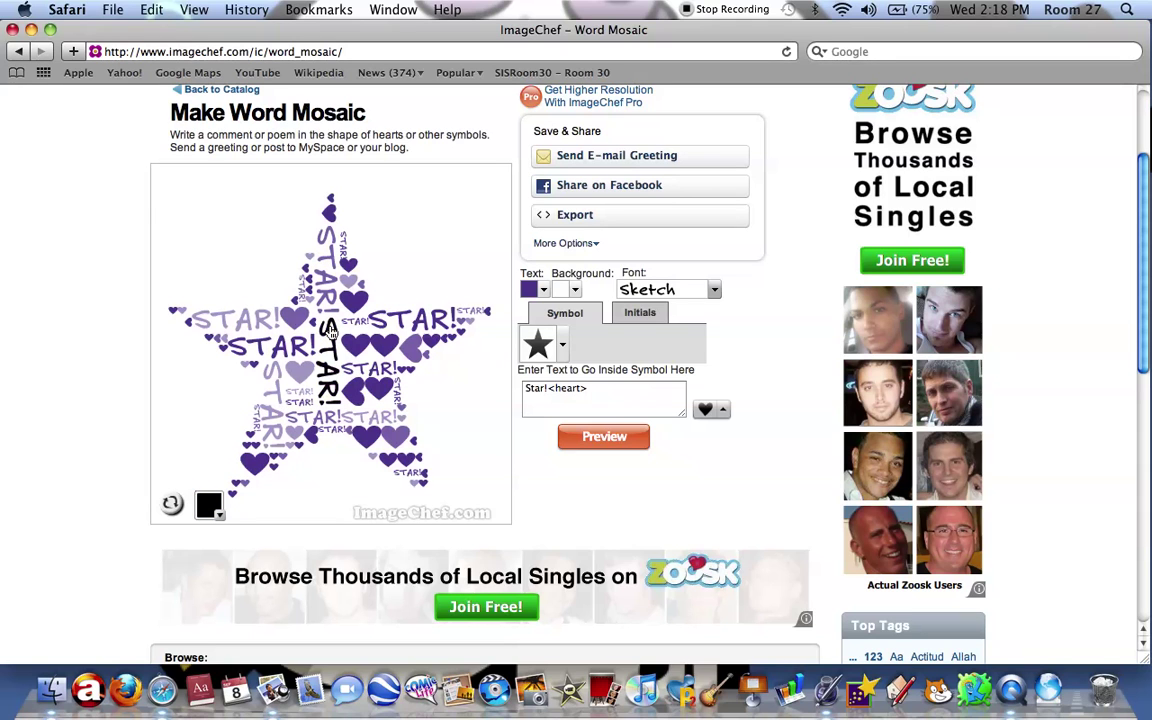
pyautogui.click(377, 424)
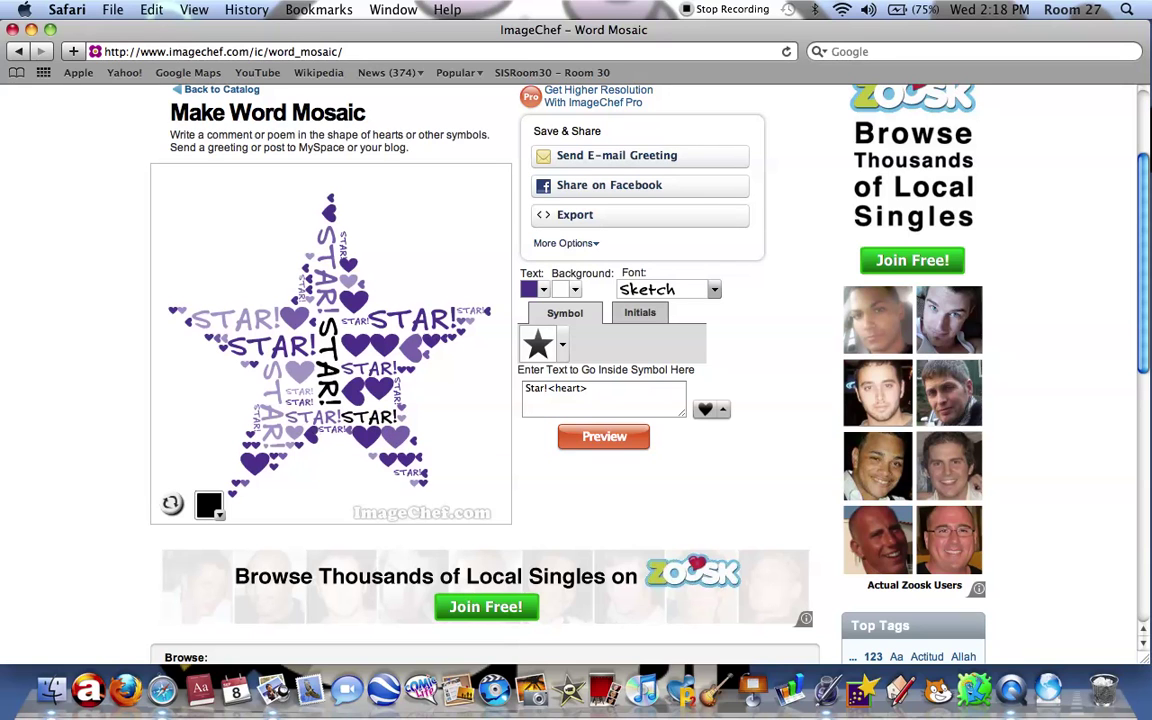
pyautogui.click(295, 436)
pyautogui.click(255, 461)
pyautogui.click(245, 345)
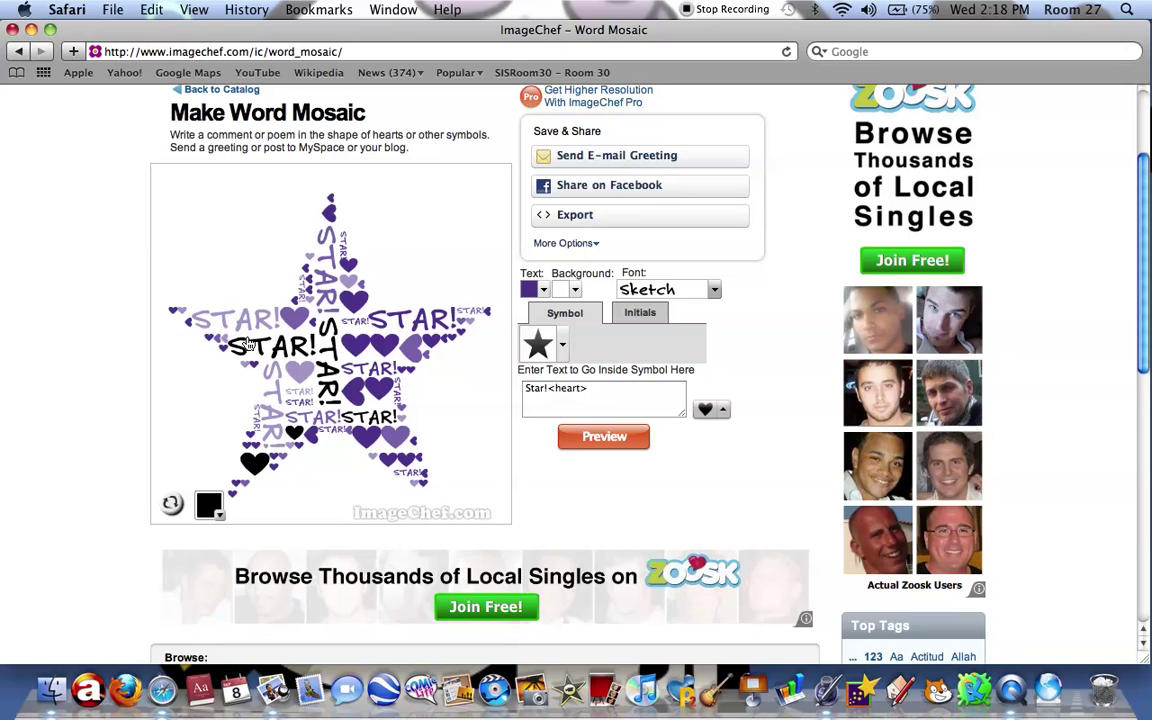
pyautogui.click(404, 320)
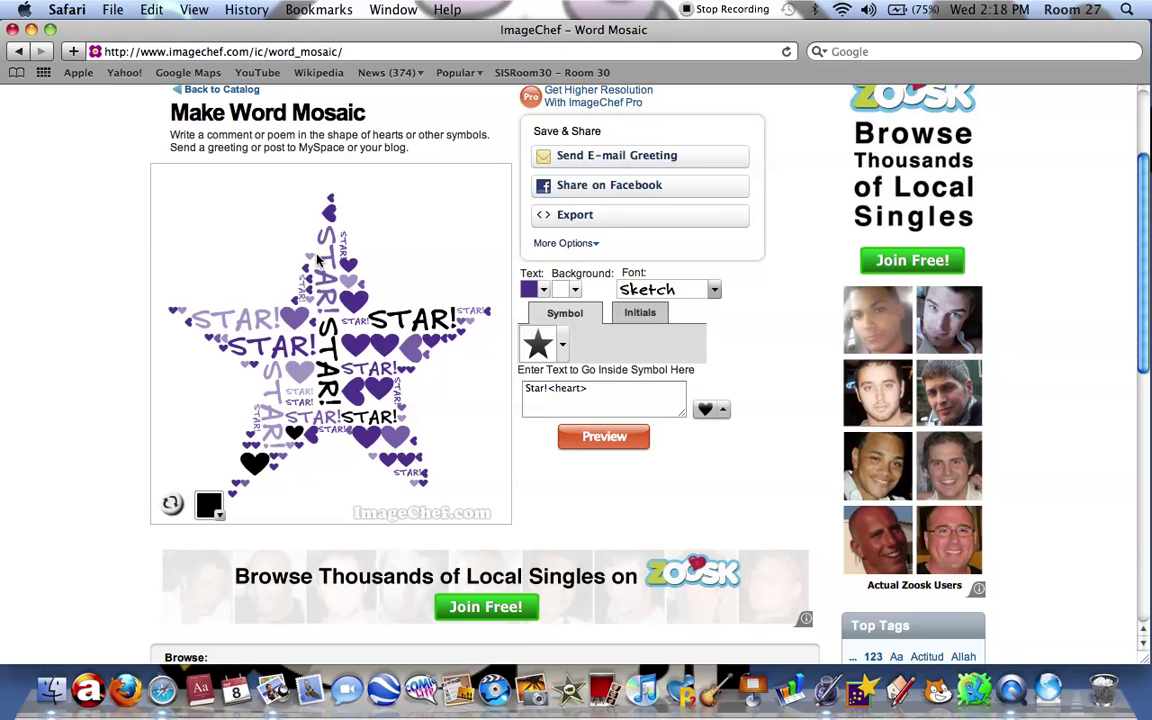
pyautogui.click(330, 212)
# - Blacken the lower-right tip heart, screenshot the star mosaic, and minimize Safari
pyautogui.click(423, 484)
pyautogui.moveTo(153, 166); pyautogui.dragTo(507, 510)
pyautogui.click(31, 29)
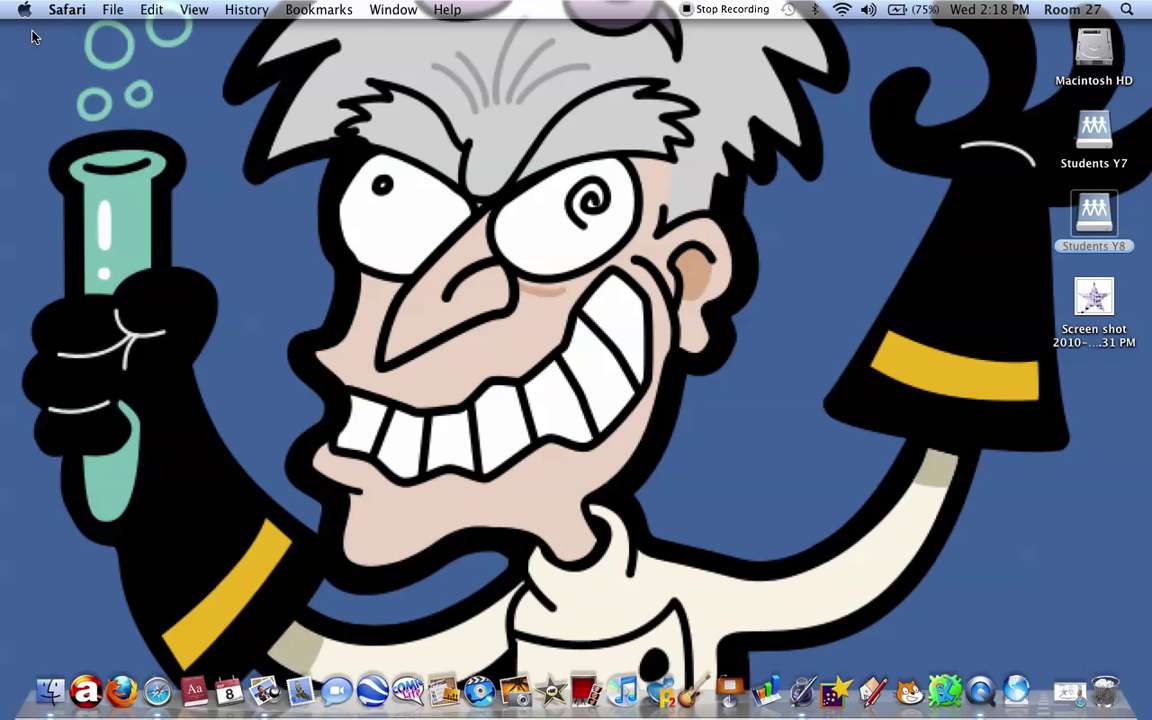
# - Open the star screenshot in Preview, then restore the ImageChef window from the Dock
pyautogui.doubleClick(1075, 345)
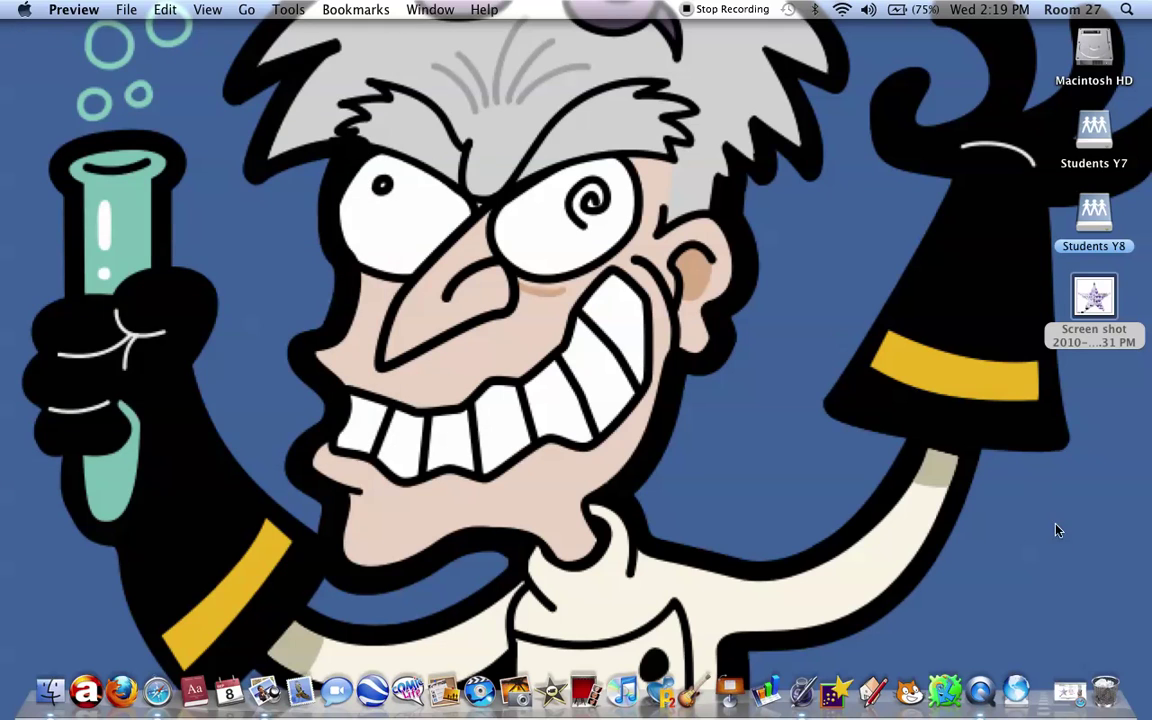
pyautogui.click(1068, 688)
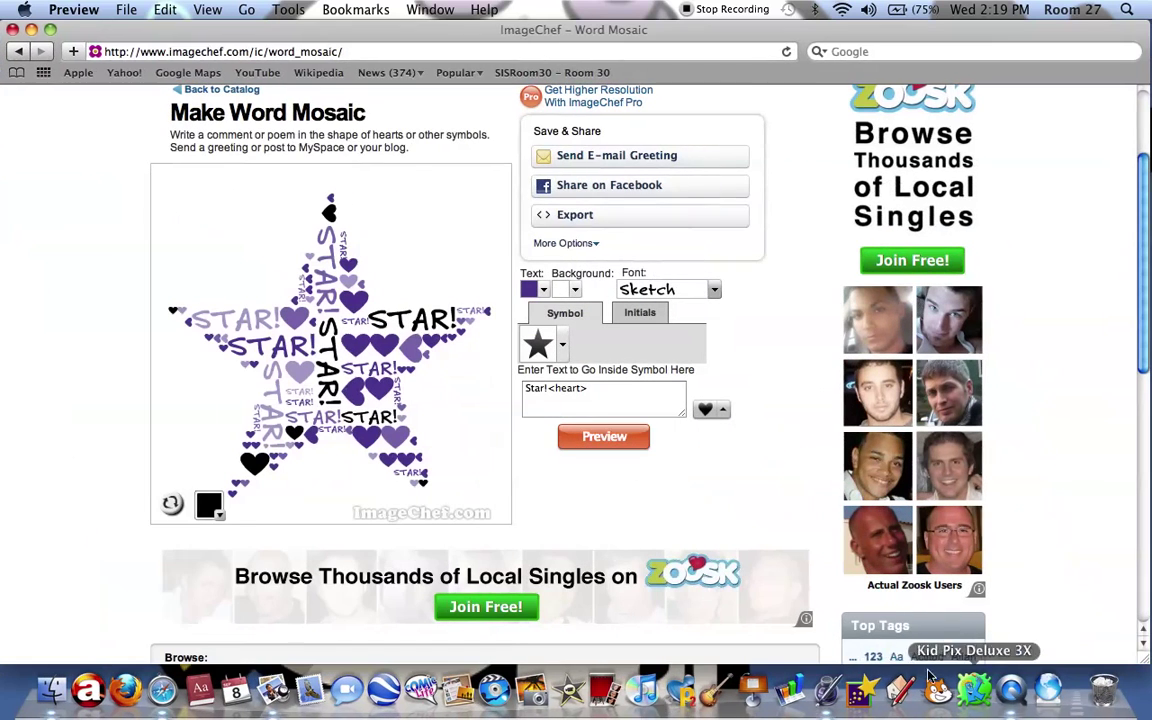
# - Make the mosaic text magenta and switch to a letter-shaped Initials mosaic
pyautogui.click(545, 290)
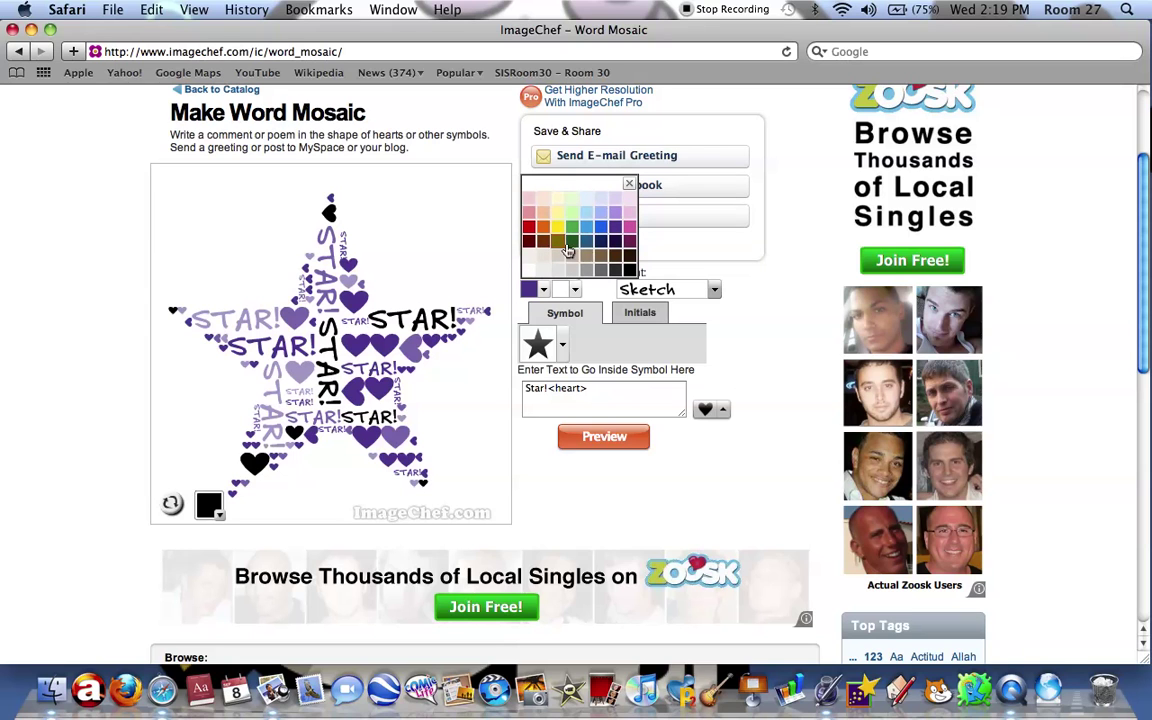
pyautogui.click(630, 228)
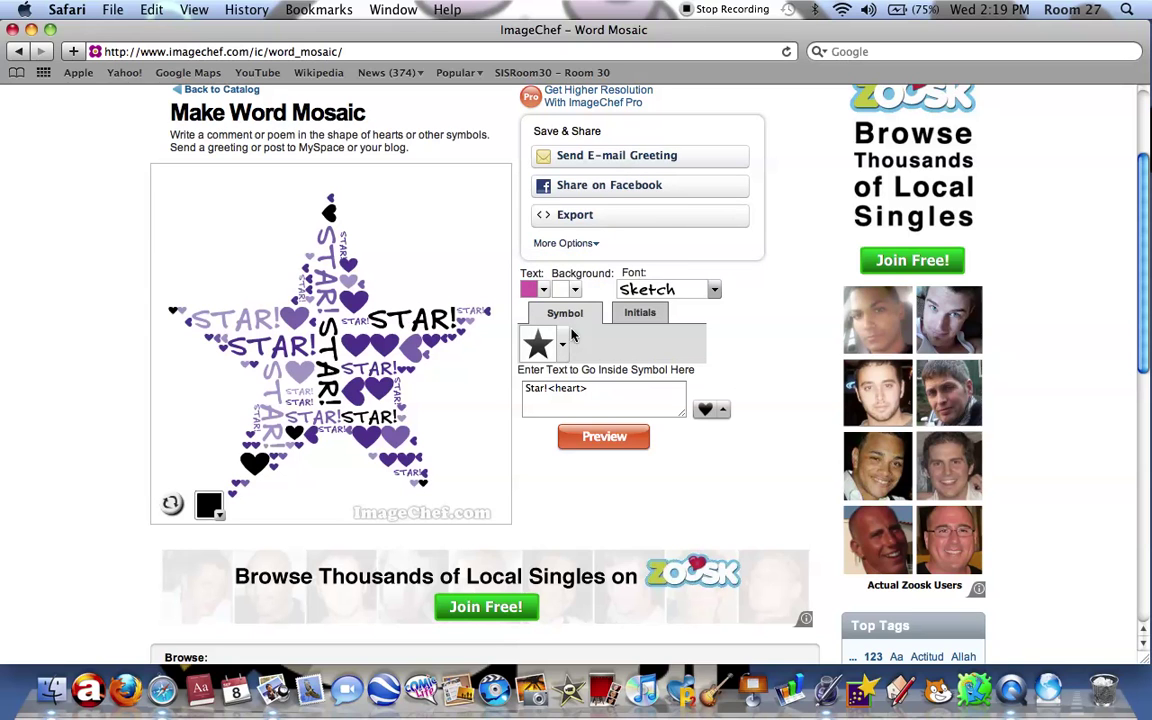
pyautogui.click(640, 313)
pyautogui.click(540, 348)
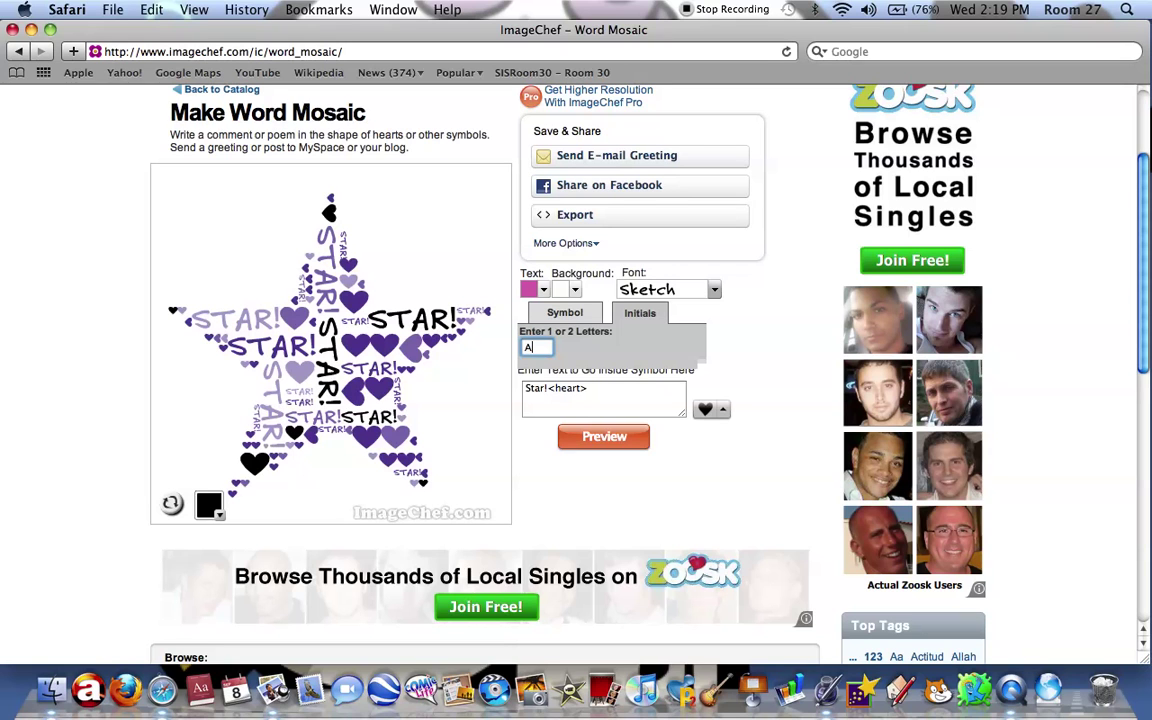
# - Append a star symbol to the fill text 'Star!<heart>' and generate the letter A mosaic
pyautogui.click(596, 390)
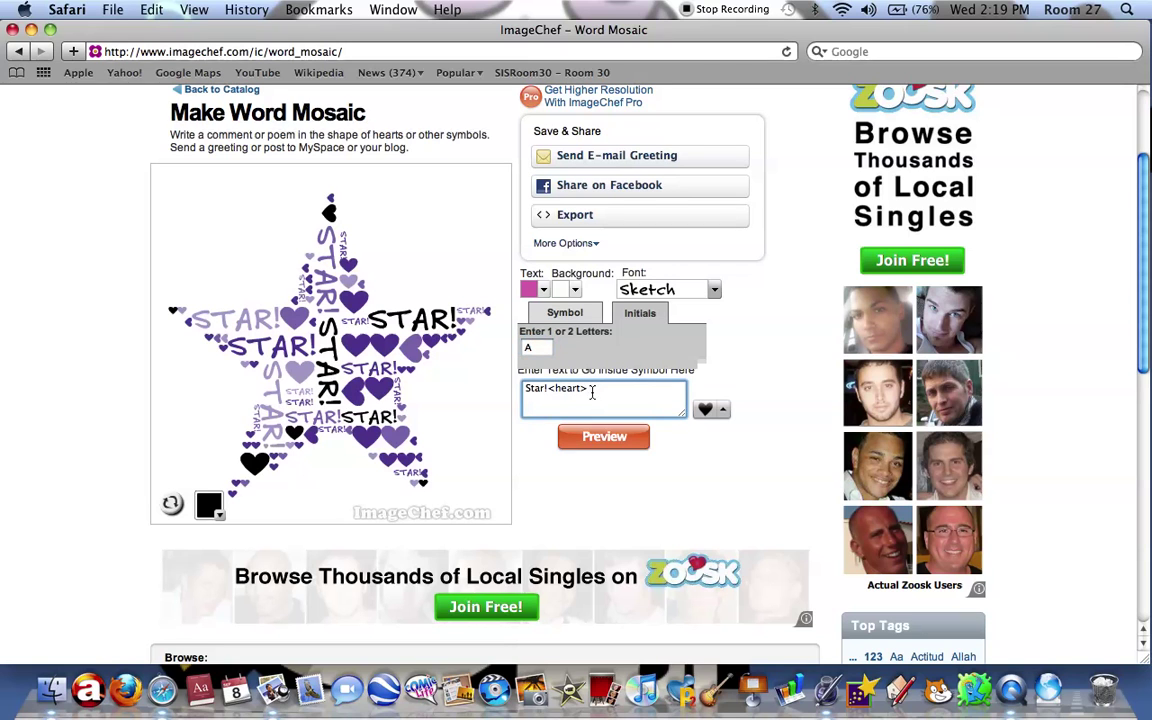
pyautogui.click(611, 393)
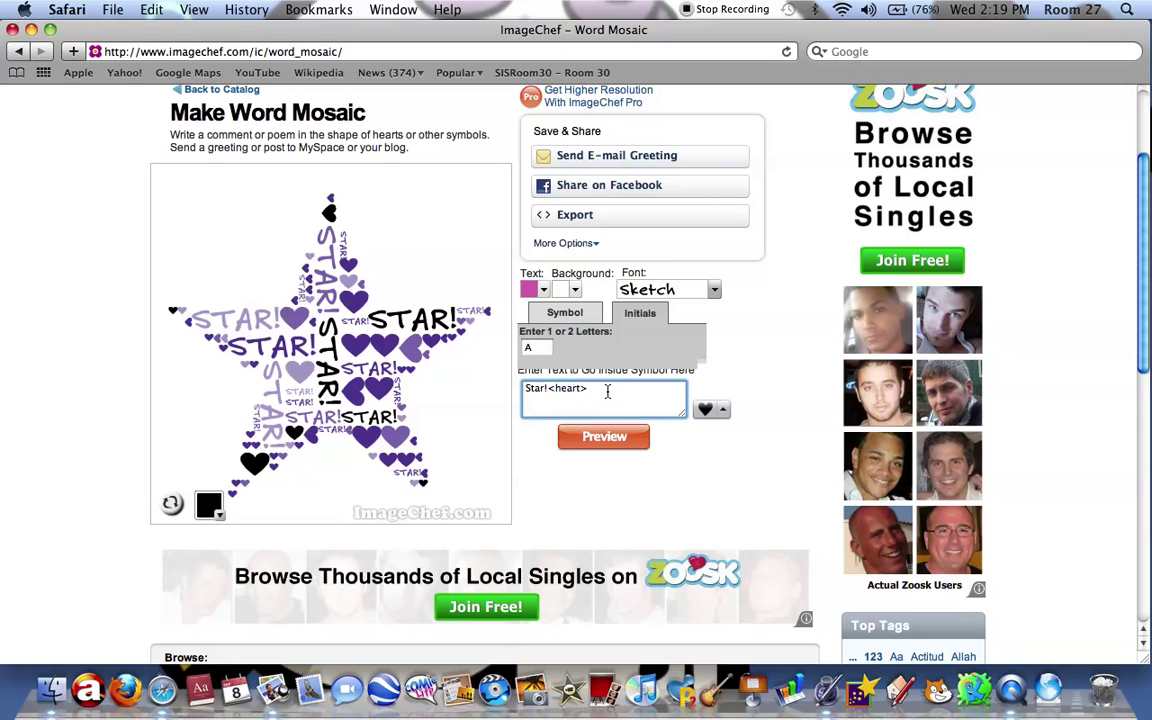
pyautogui.click(723, 410)
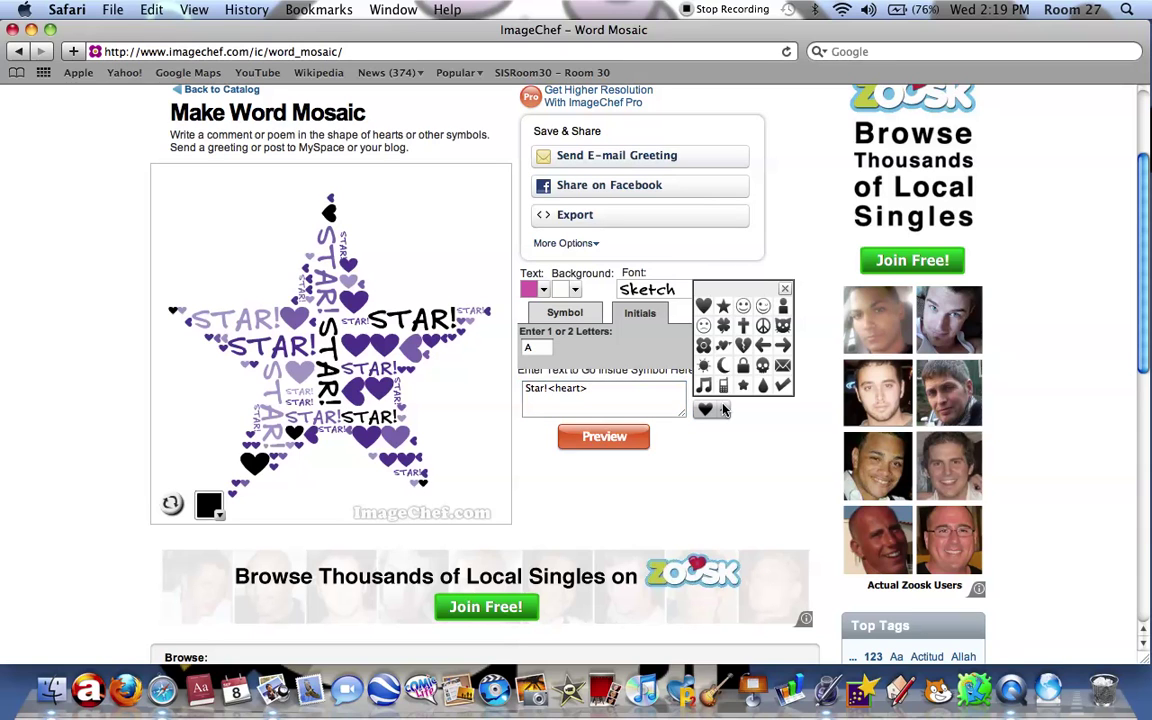
pyautogui.click(724, 305)
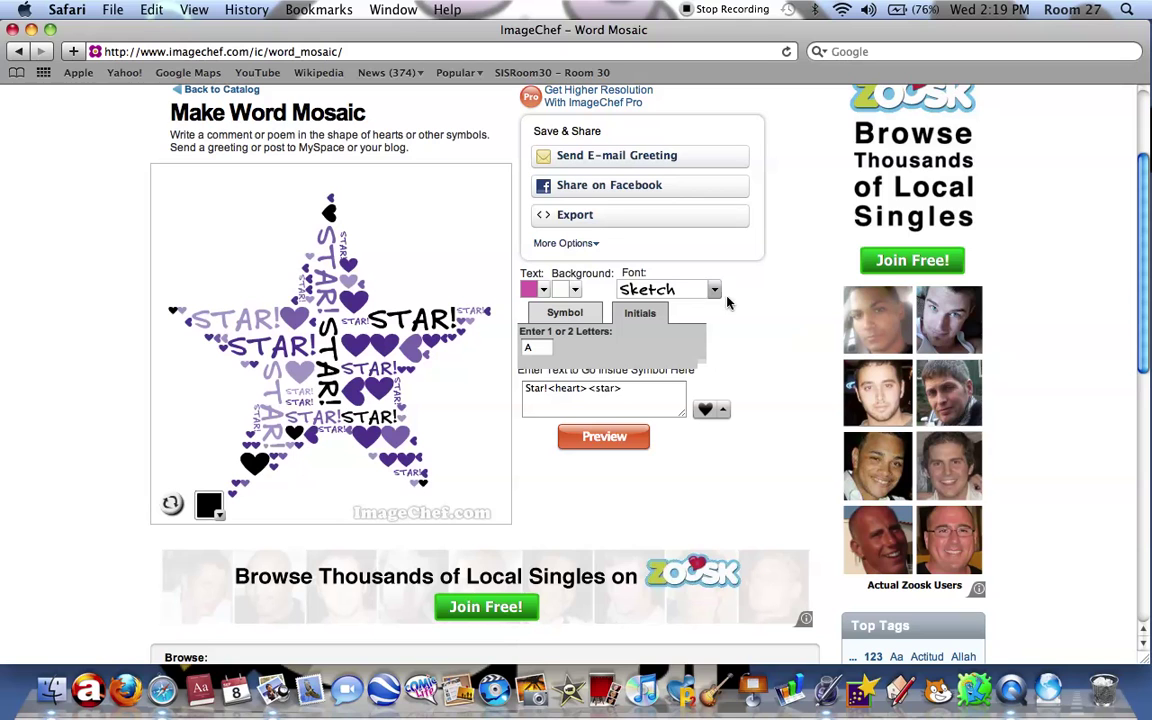
pyautogui.click(628, 434)
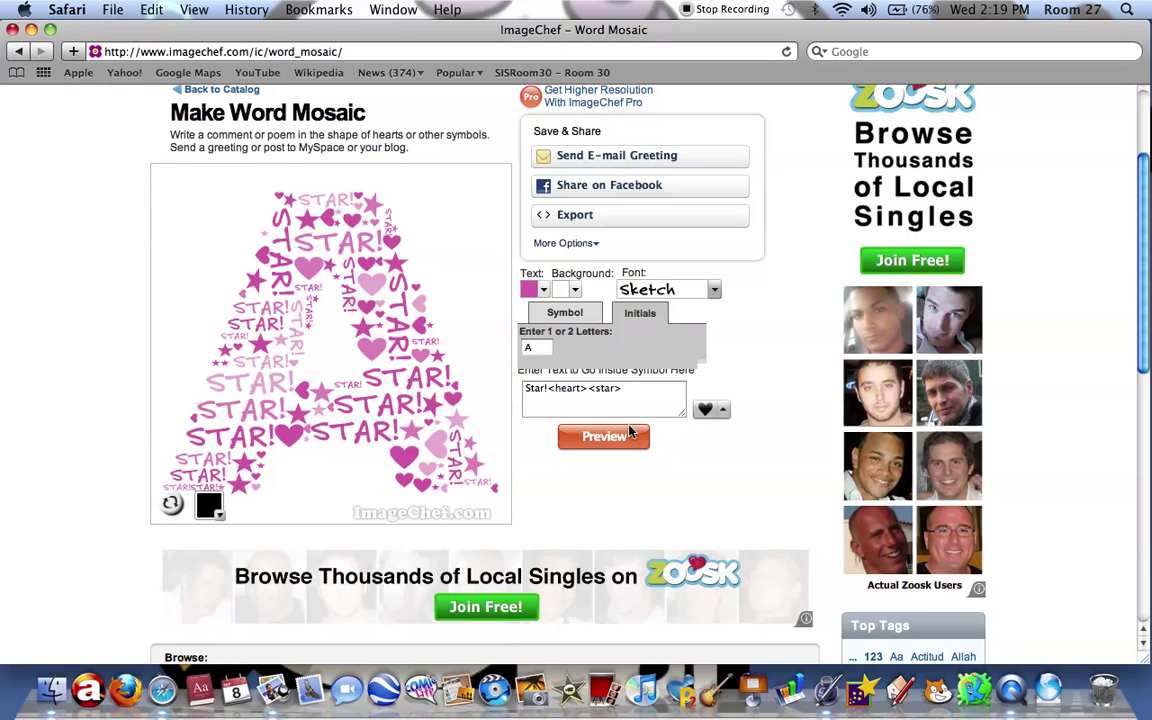
# - With red as word colour, recolour the lower-left and upper-left STAR!, a heart and two stars
pyautogui.click(207, 503)
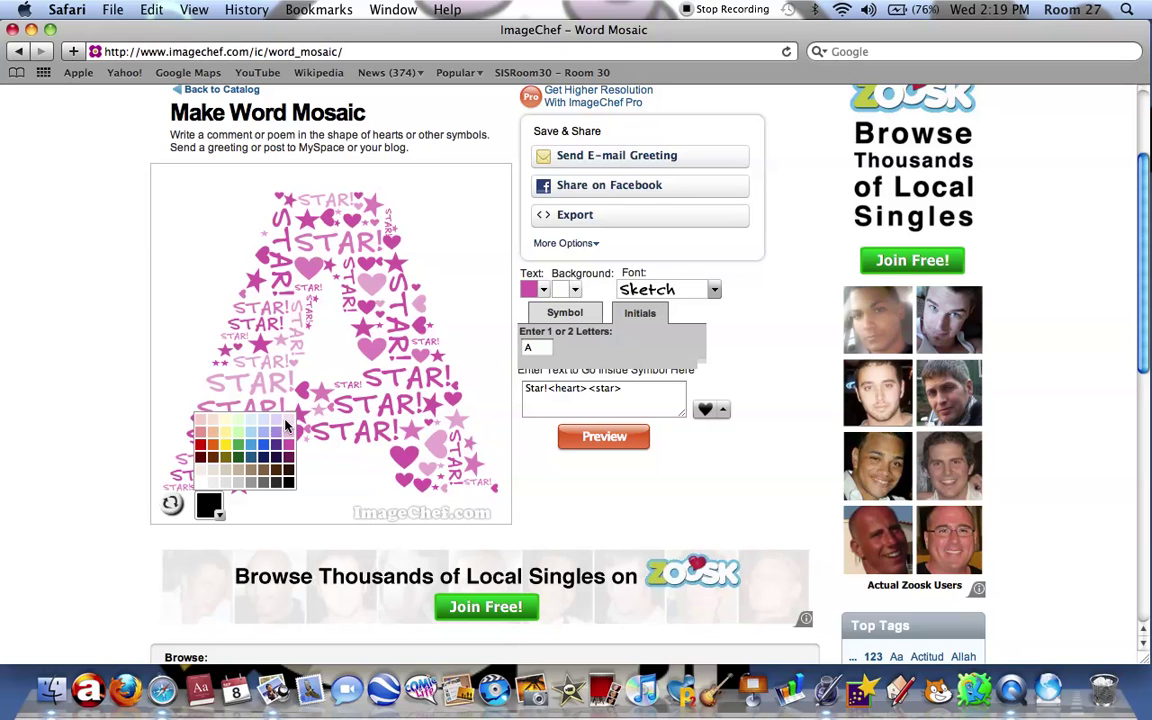
pyautogui.click(198, 447)
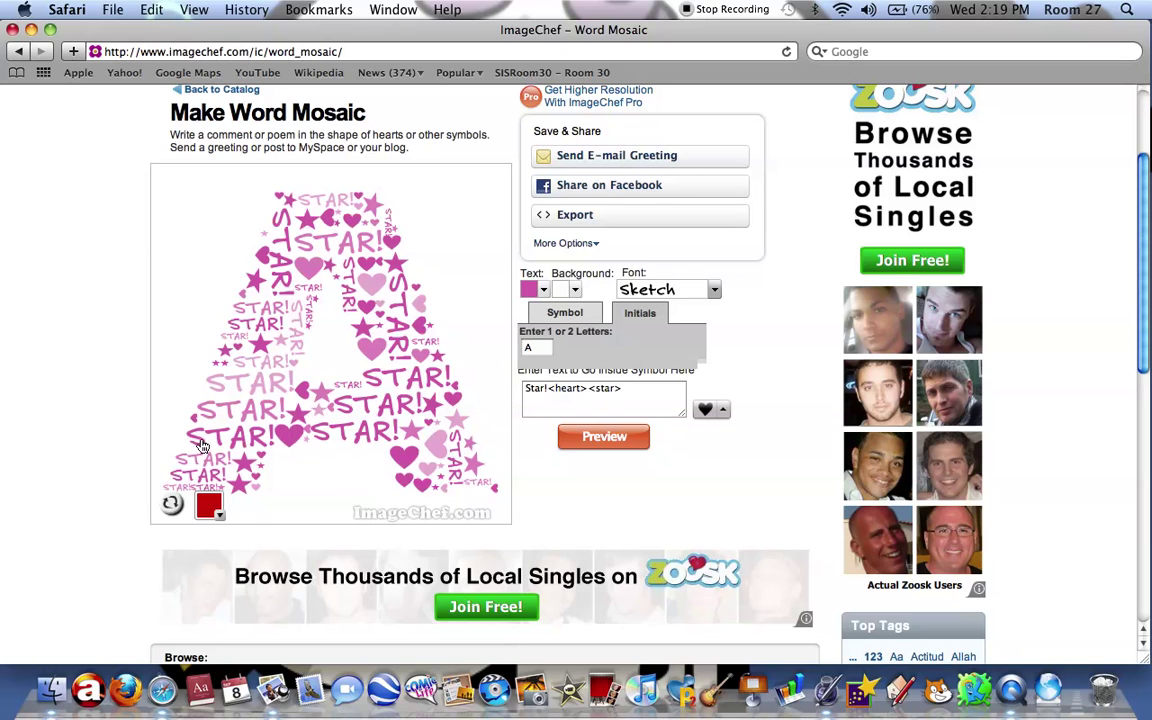
pyautogui.click(196, 438)
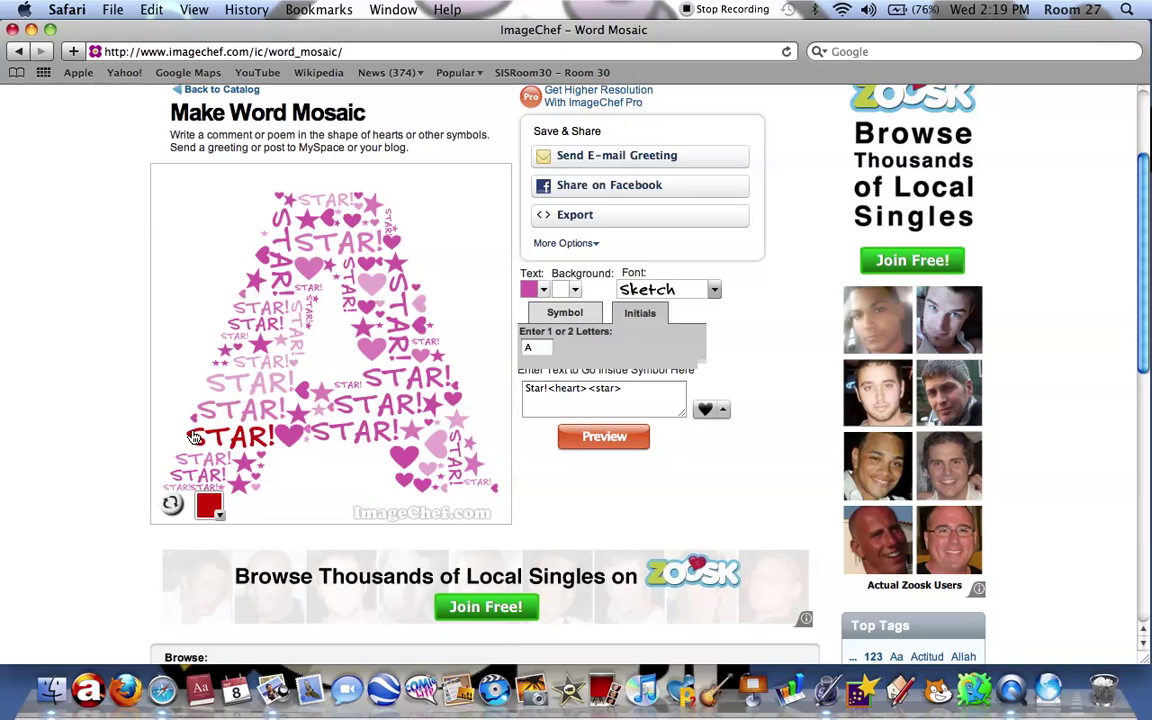
pyautogui.click(374, 283)
pyautogui.click(258, 242)
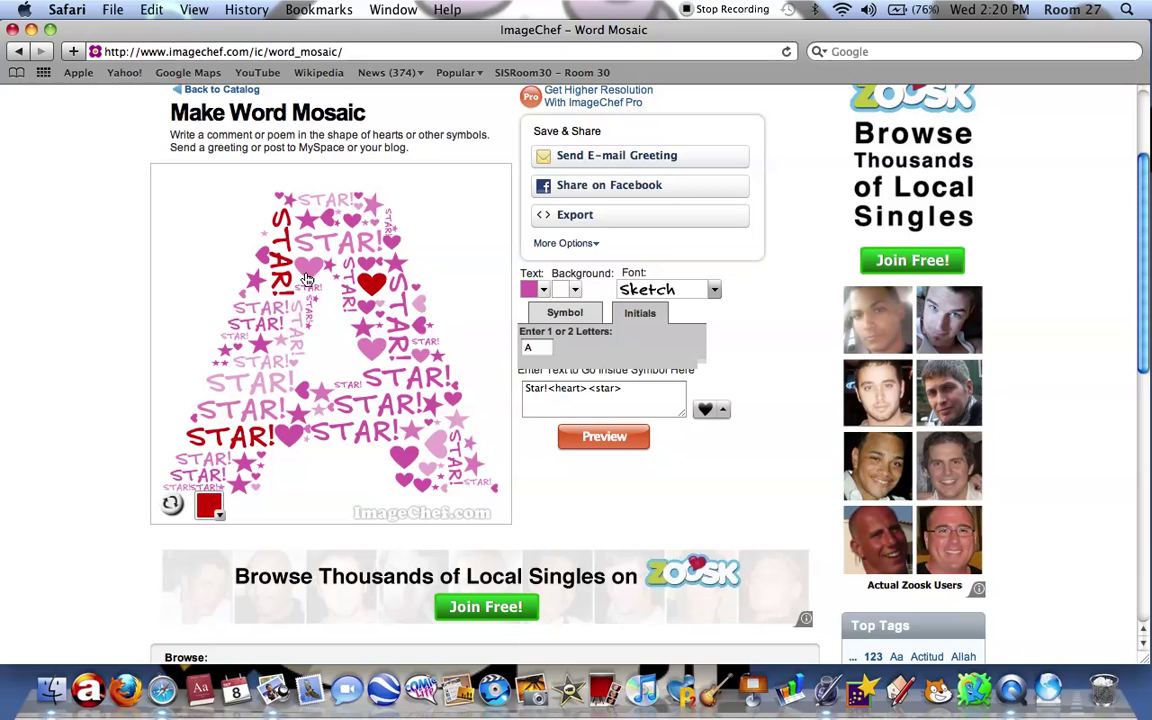
pyautogui.click(431, 404)
pyautogui.click(472, 464)
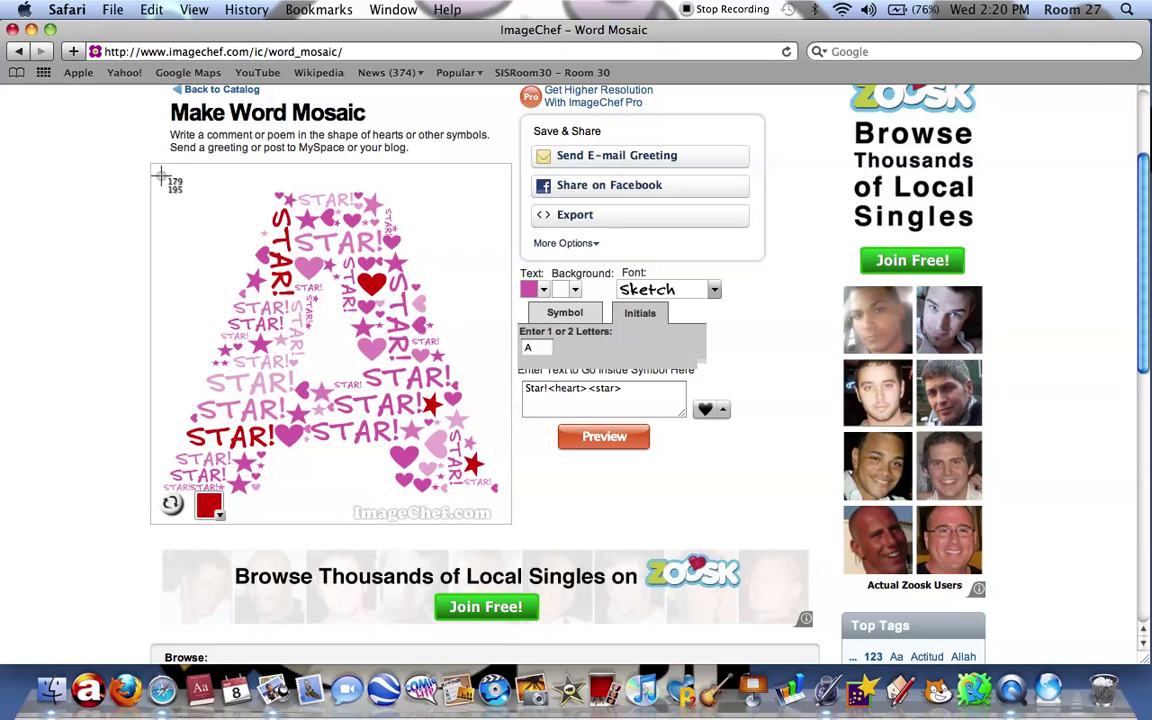
# - Screenshot the letter A mosaic and minimize Safari to show the desktop
pyautogui.moveTo(207, 420); pyautogui.dragTo(506, 506)
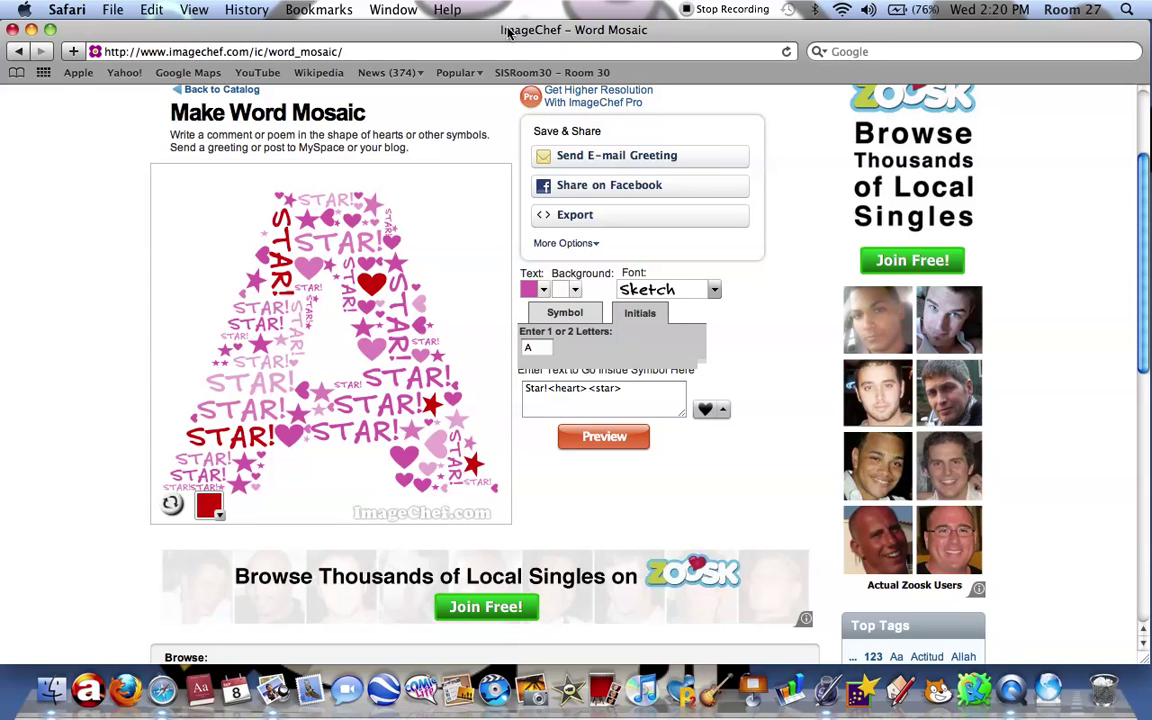
pyautogui.click(31, 29)
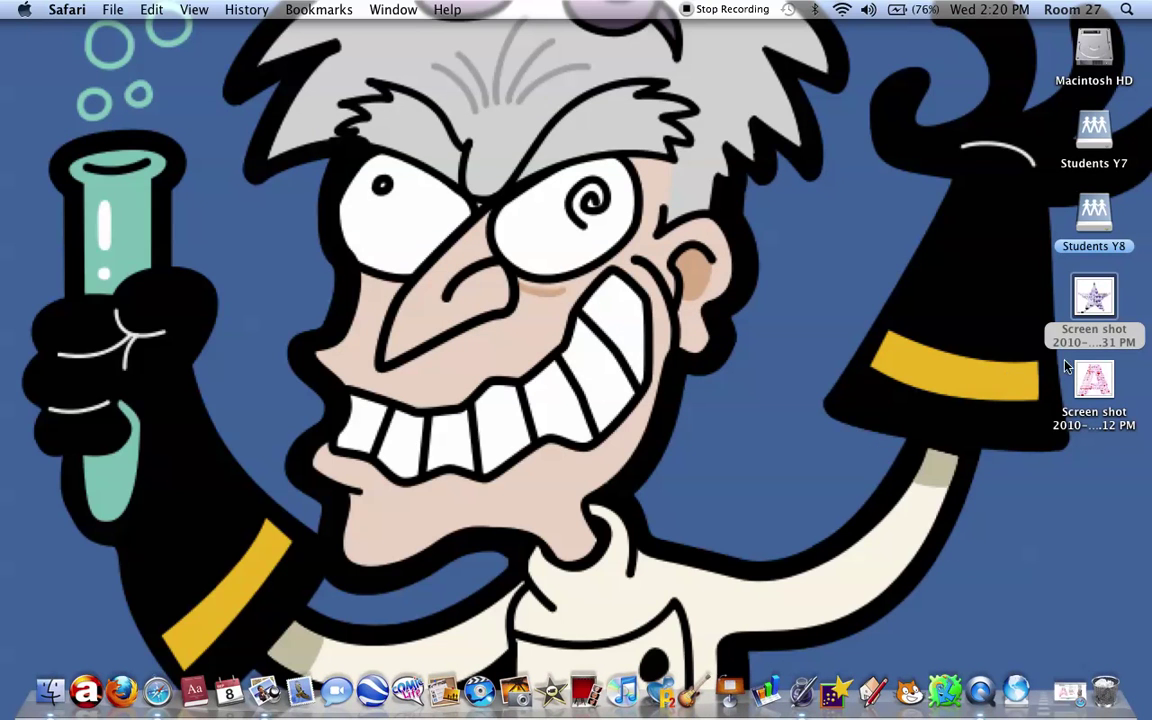
# - Open the star and letter A desktop screenshots in Preview, with the letter A window placed right of the star
pyautogui.click(1102, 292)
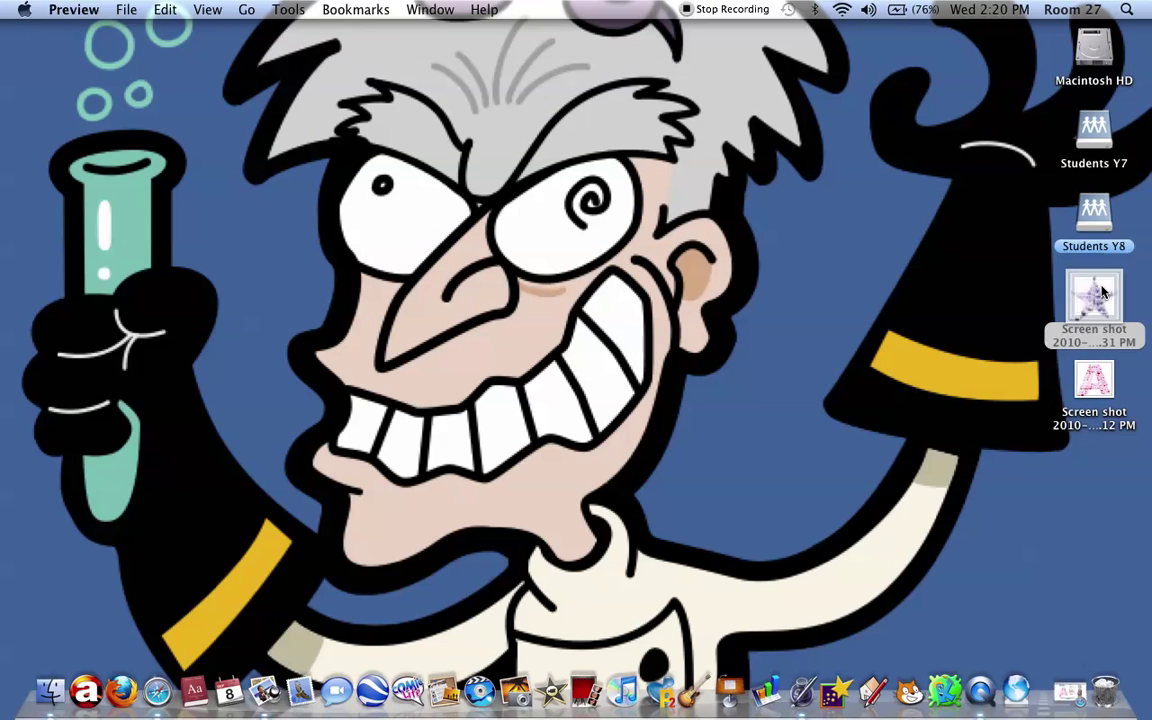
pyautogui.doubleClick(1102, 292)
pyautogui.click(1090, 388)
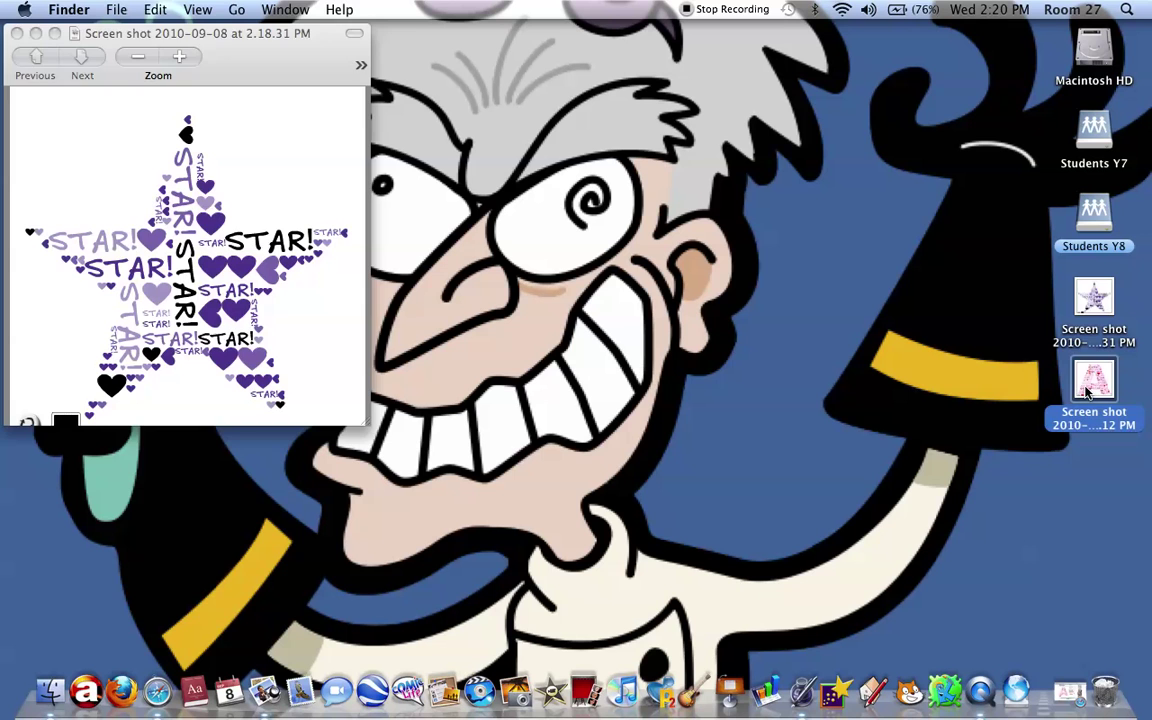
pyautogui.doubleClick(1087, 392)
pyautogui.moveTo(320, 60); pyautogui.dragTo(716, 12)
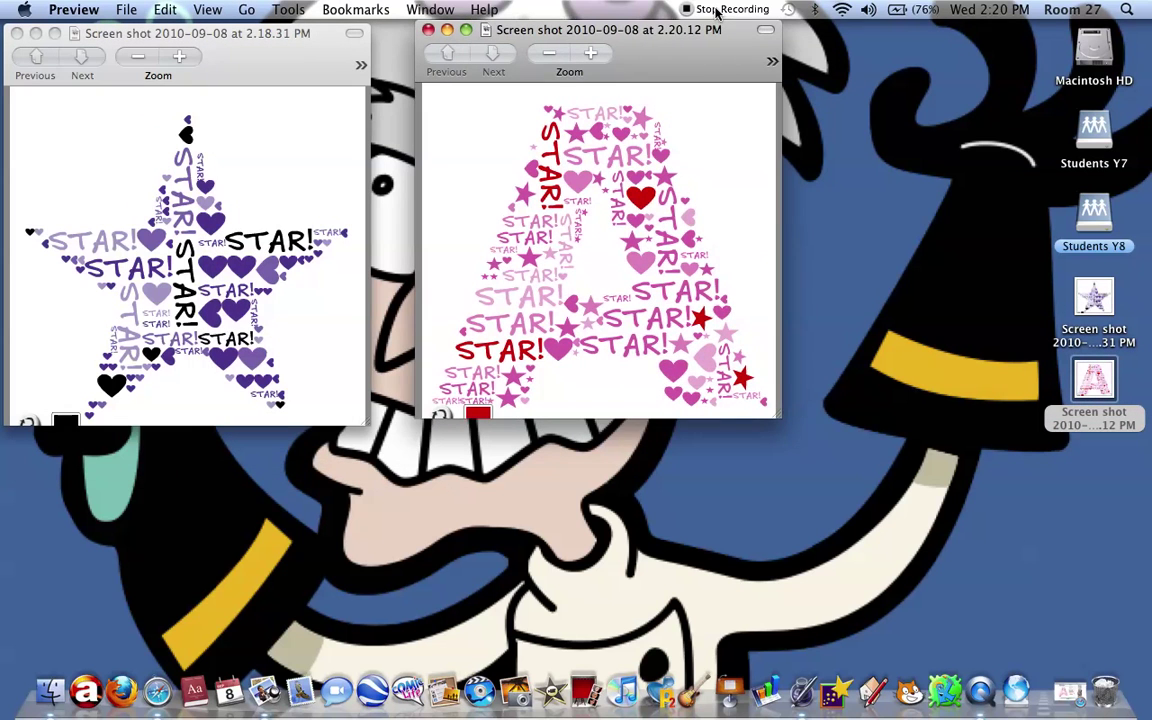